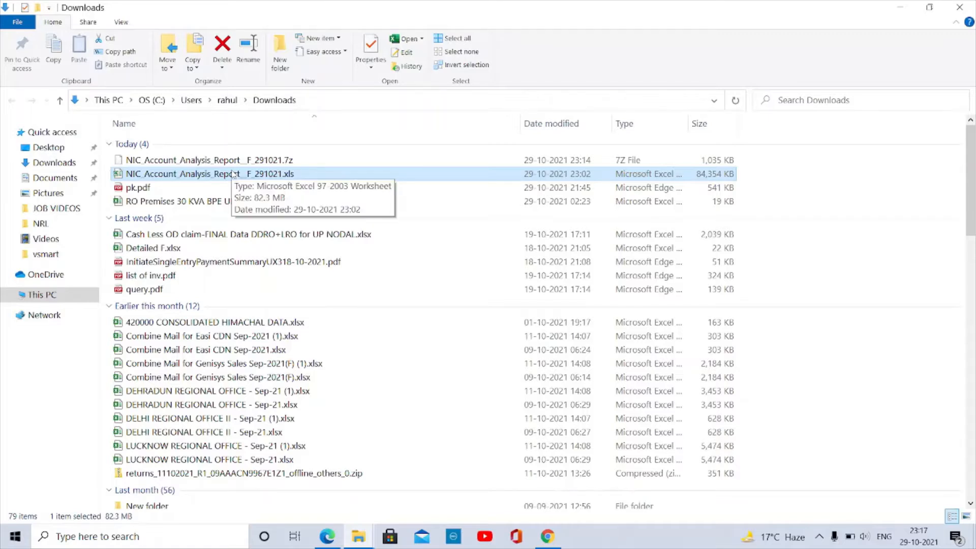
- Open NIC_Account_Analysis_Report__F_291021.xls from the Downloads folder
double_click(259, 174)
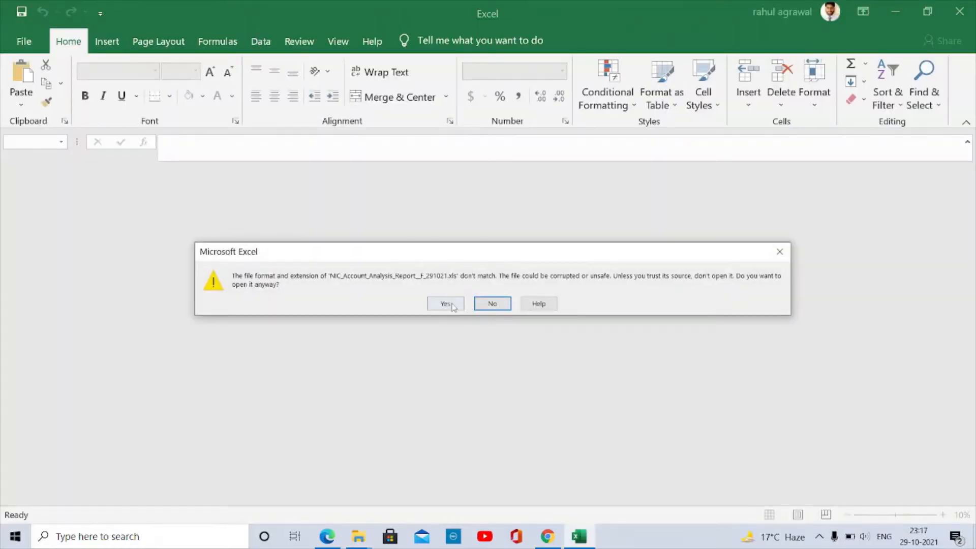
- Accept the file-format mismatch warning and let the workbook finish loading in Excel
left_click(451, 303)
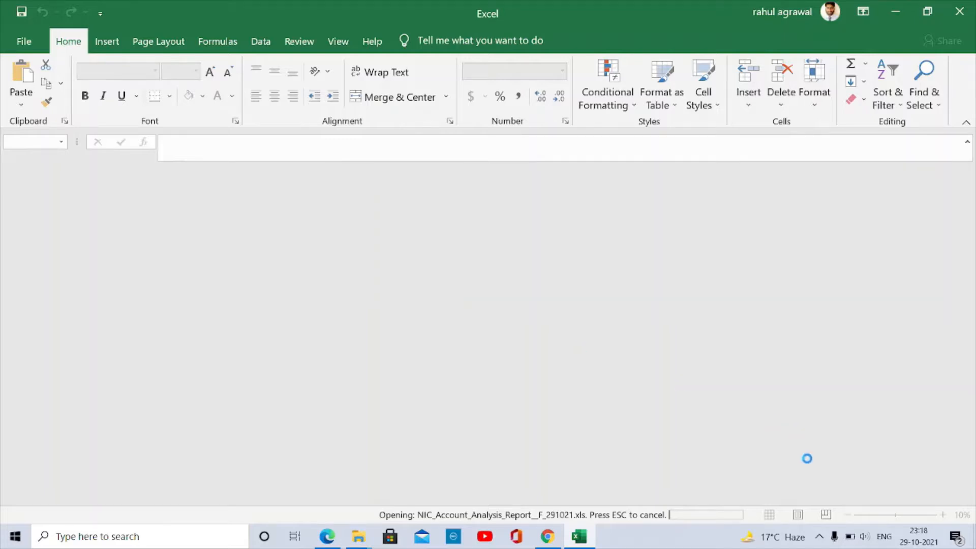
left_click(819, 537)
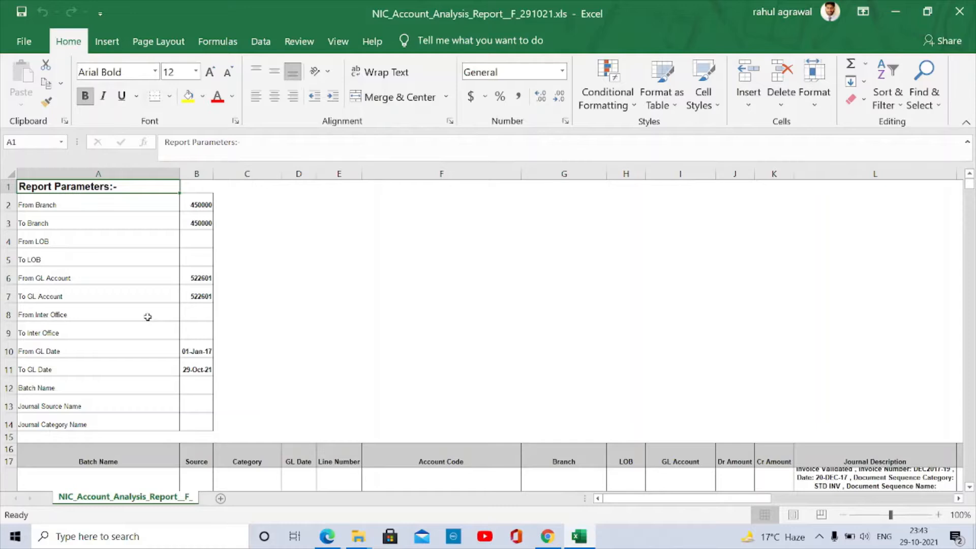
- Convert the .xls workbook to NIC_Account_Analysis_Report__F_291021.xlsx through File > Info
left_click(22, 43)
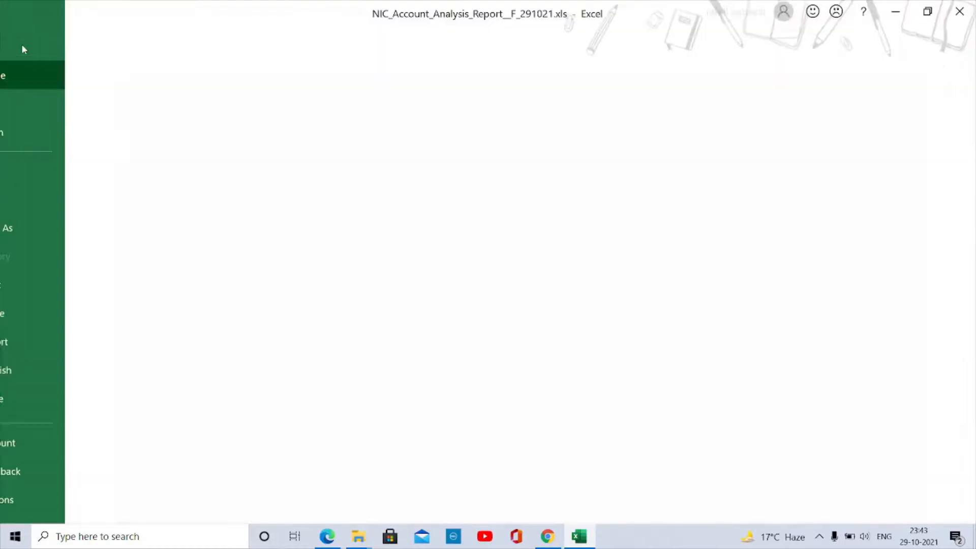
left_click(49, 170)
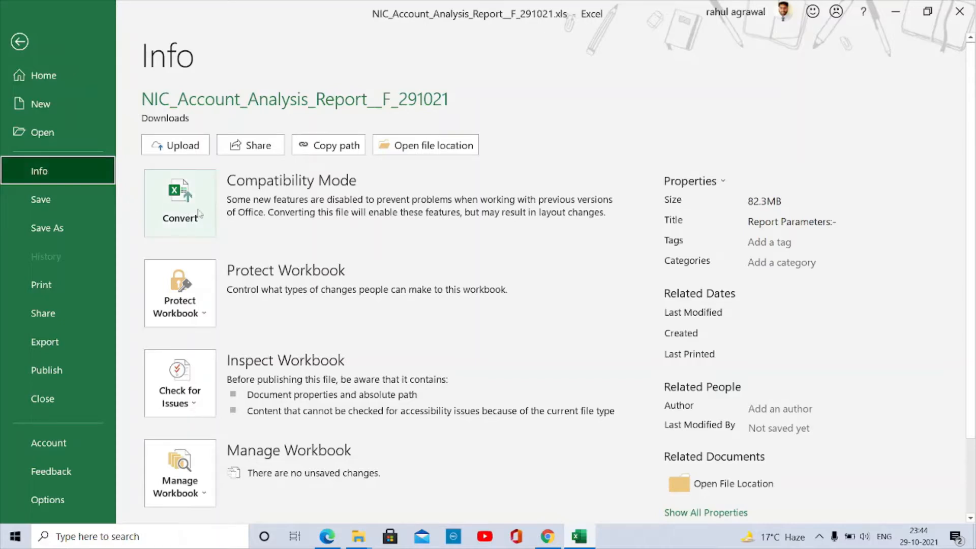
left_click(26, 42)
left_click(25, 41)
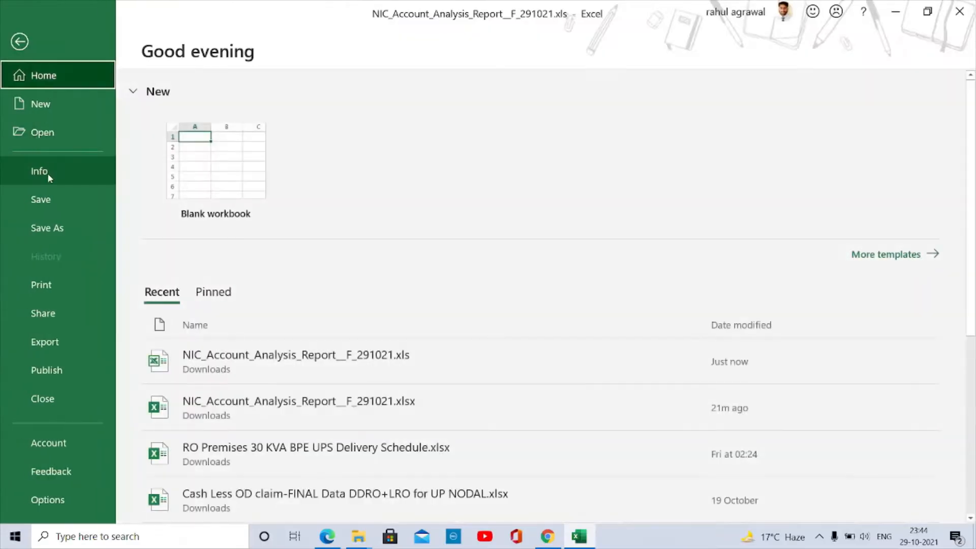
left_click(47, 173)
left_click(180, 198)
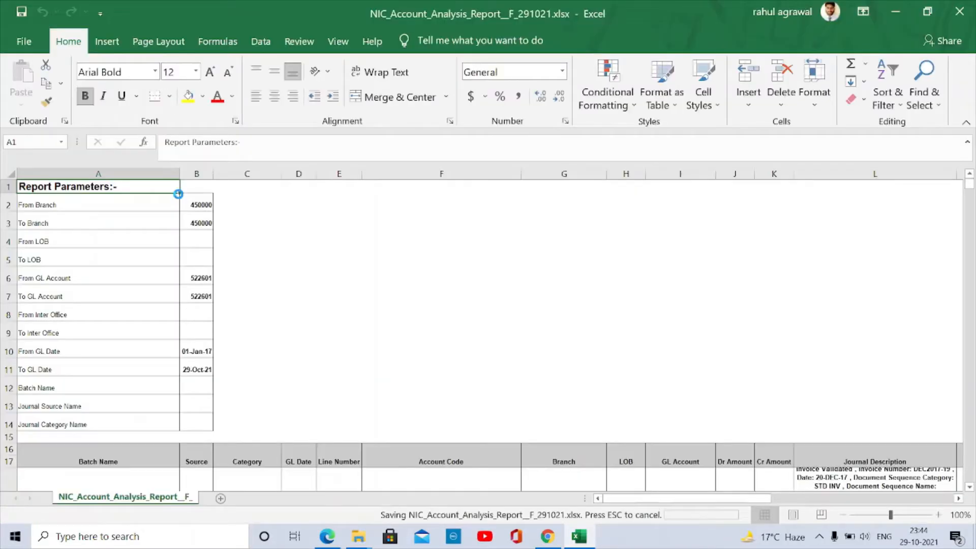
left_click(24, 43)
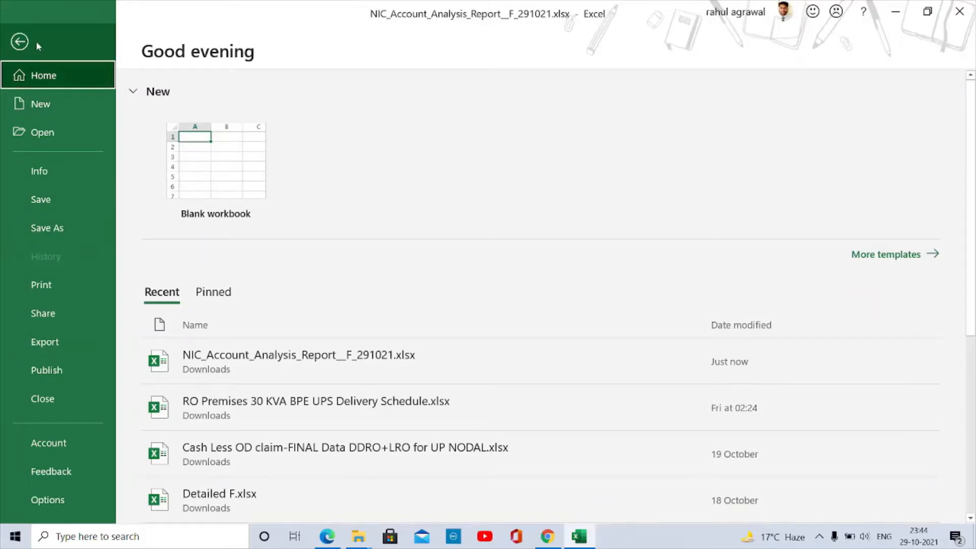
left_click(20, 42)
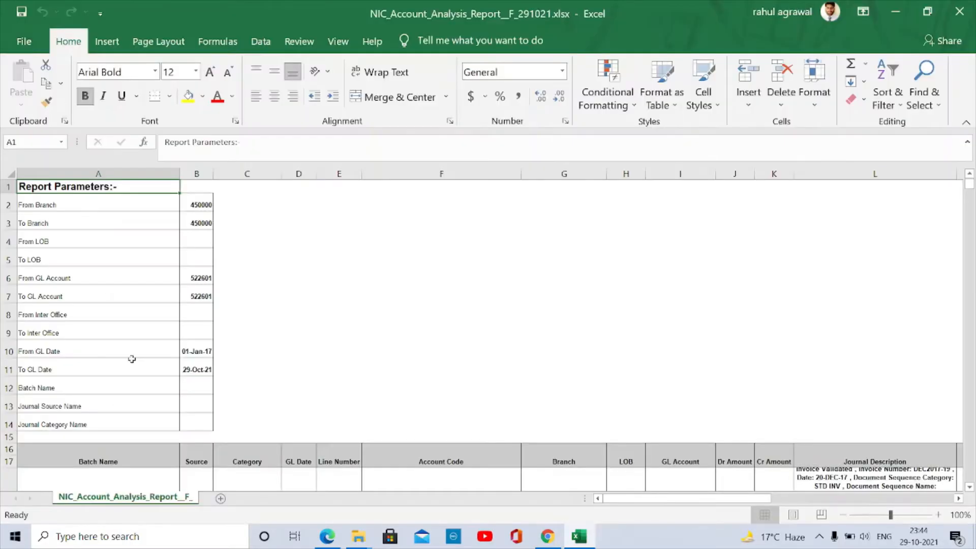
- Delete the extra row 17 below the journal headers
scroll(137, 376, "down", 1)
scroll(137, 376, "down", 2)
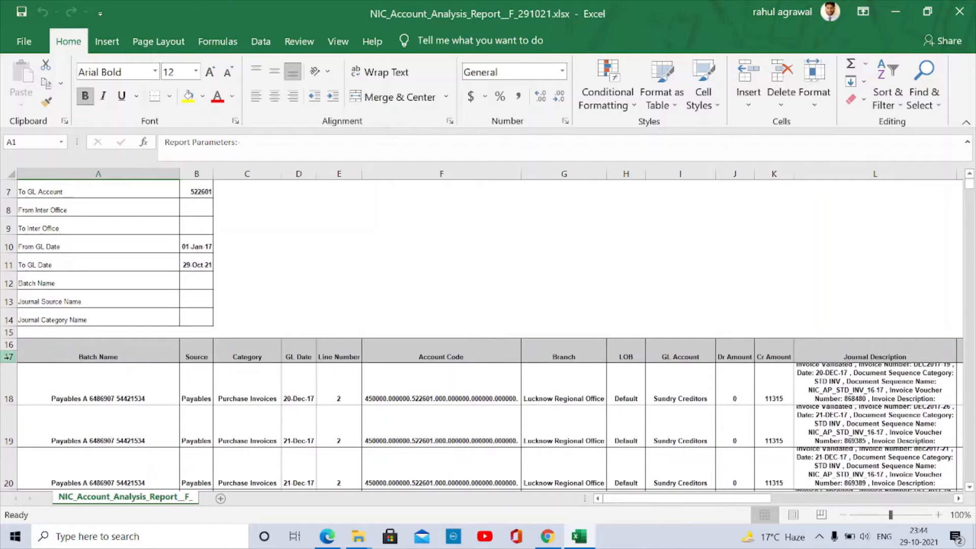
left_click(34, 359)
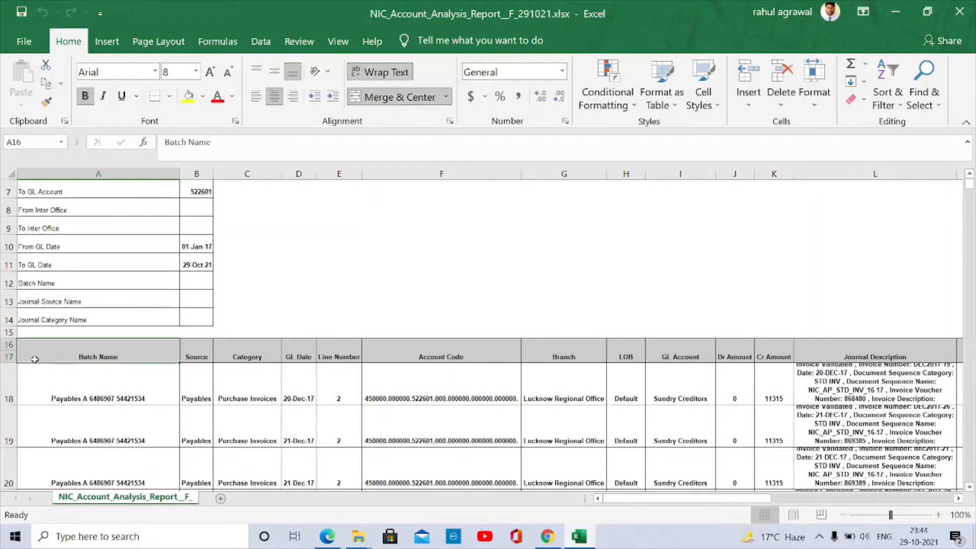
left_click(9, 357)
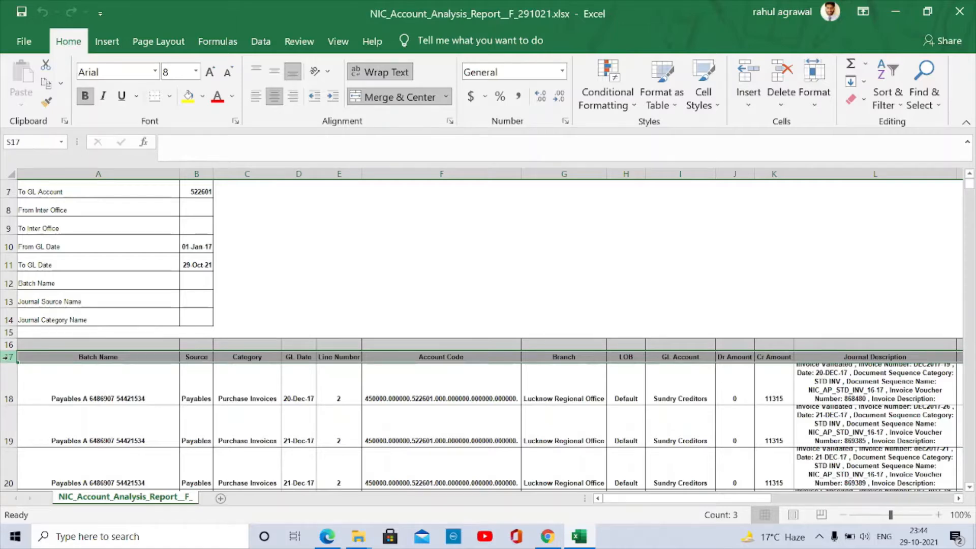
right_click(6, 357)
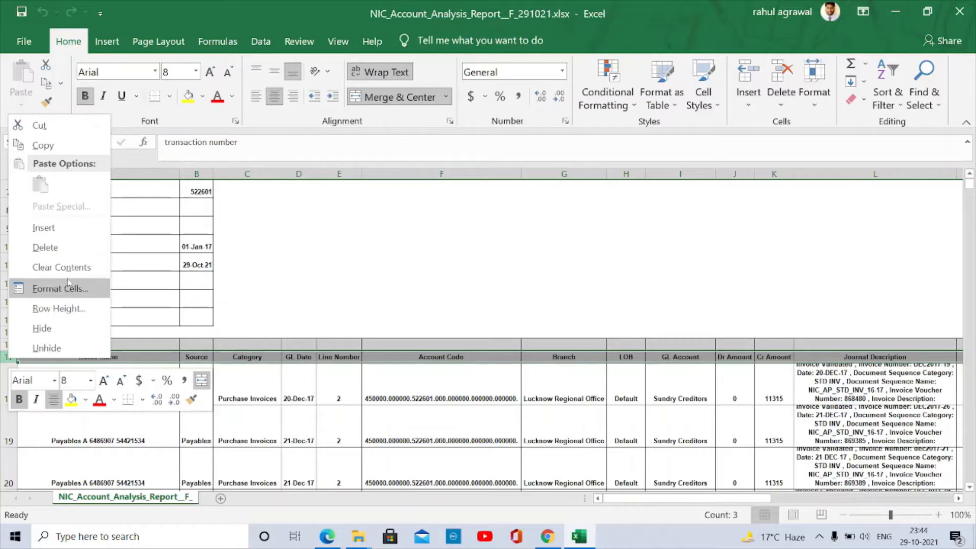
left_click(58, 248)
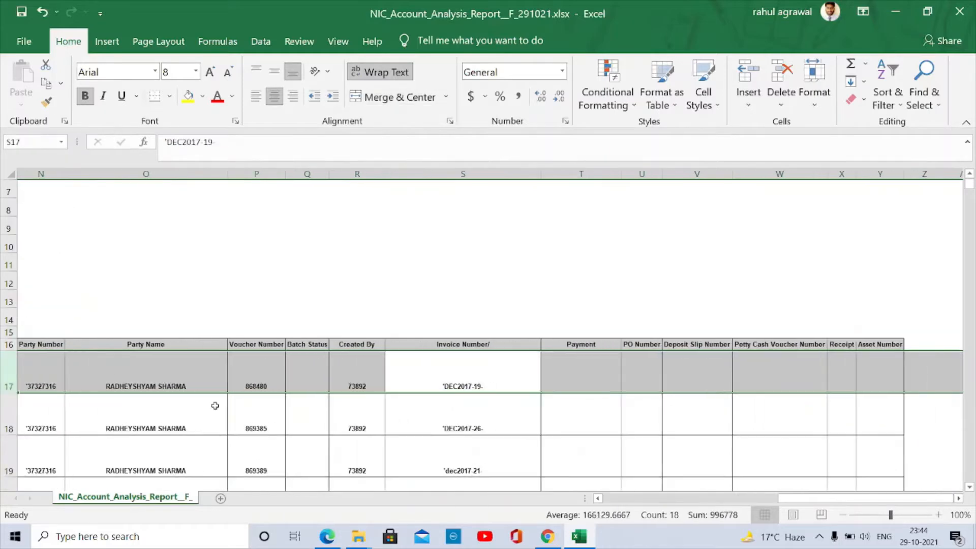
- Return to header cell A16 and add a new blank Sheet1
key("Up")
key("Home")
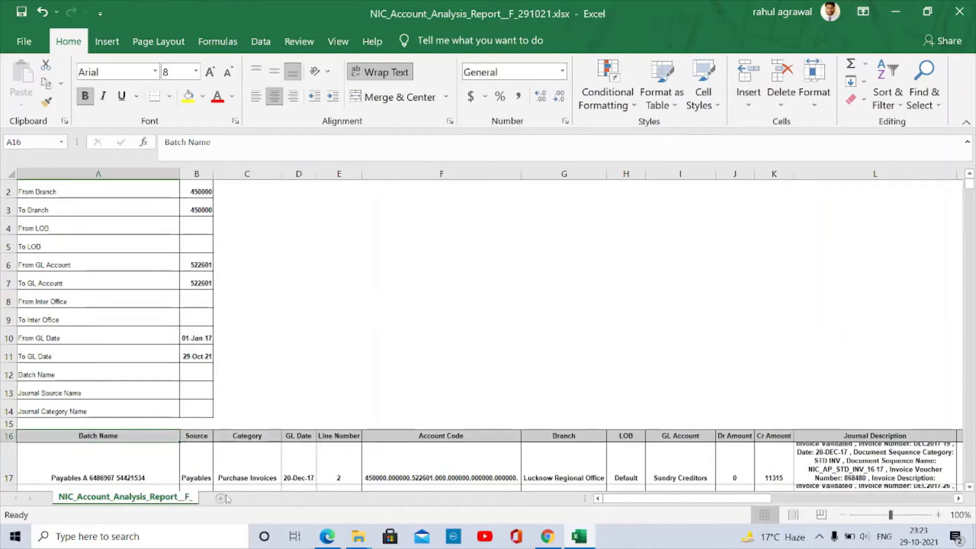
left_click(223, 498)
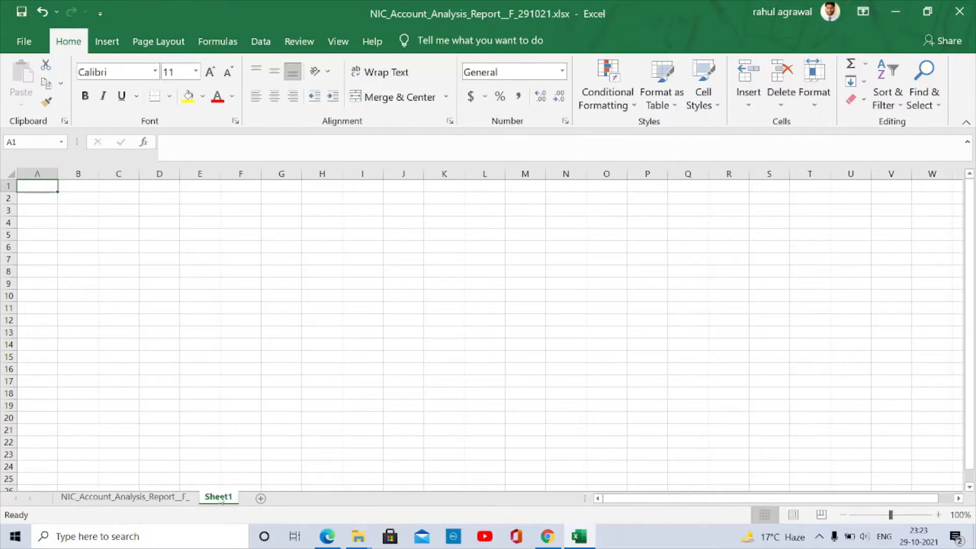
- Create a PivotTable at Sheet1!$A$1 from the report range A16:Y34188
left_click(108, 43)
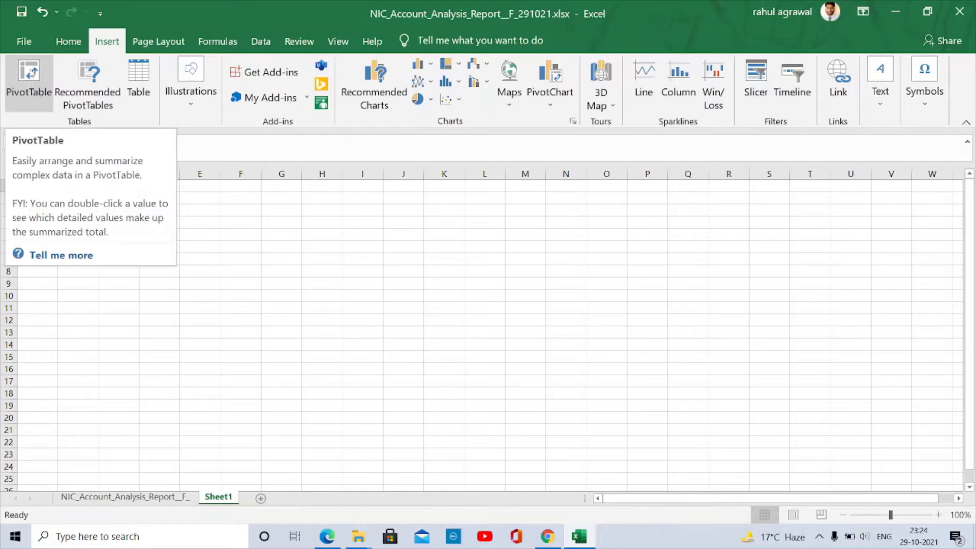
left_click(29, 71)
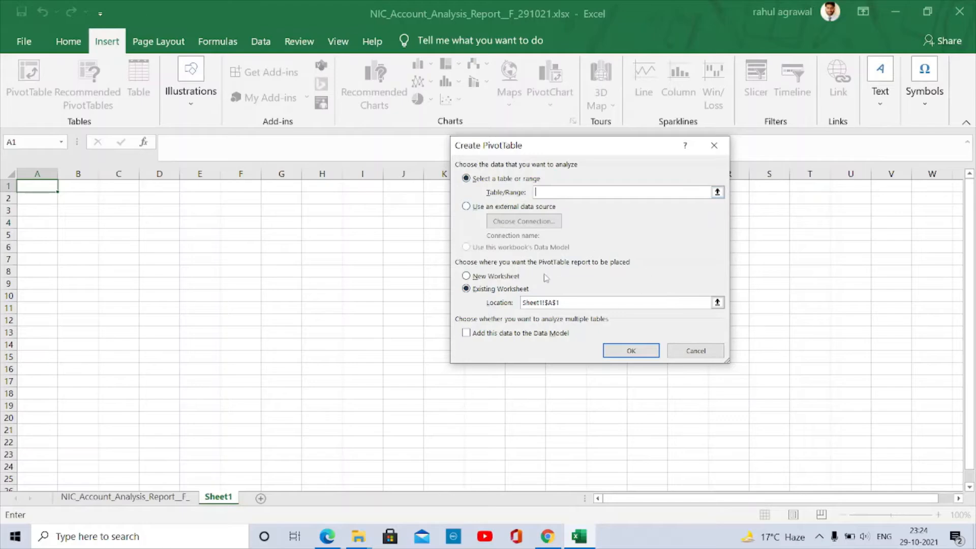
left_click(131, 500)
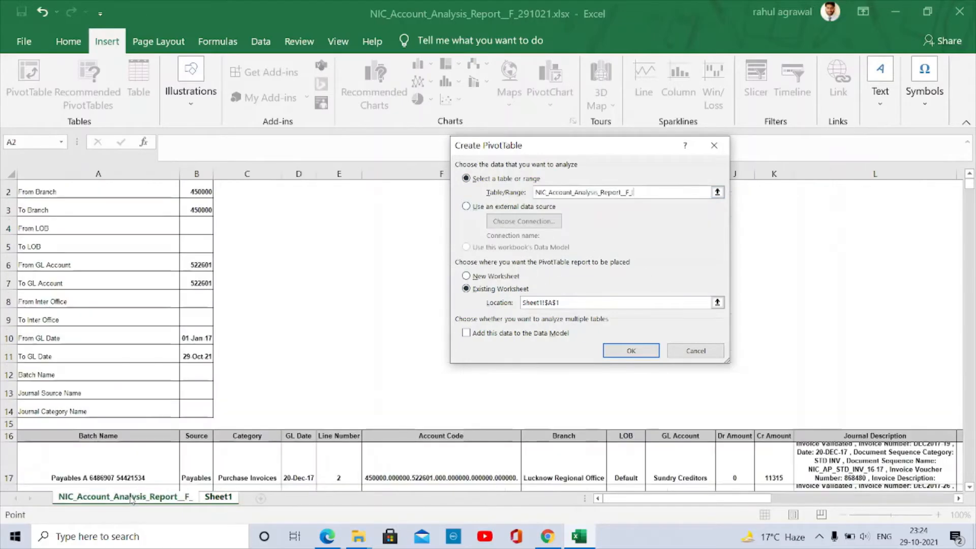
left_click(162, 434)
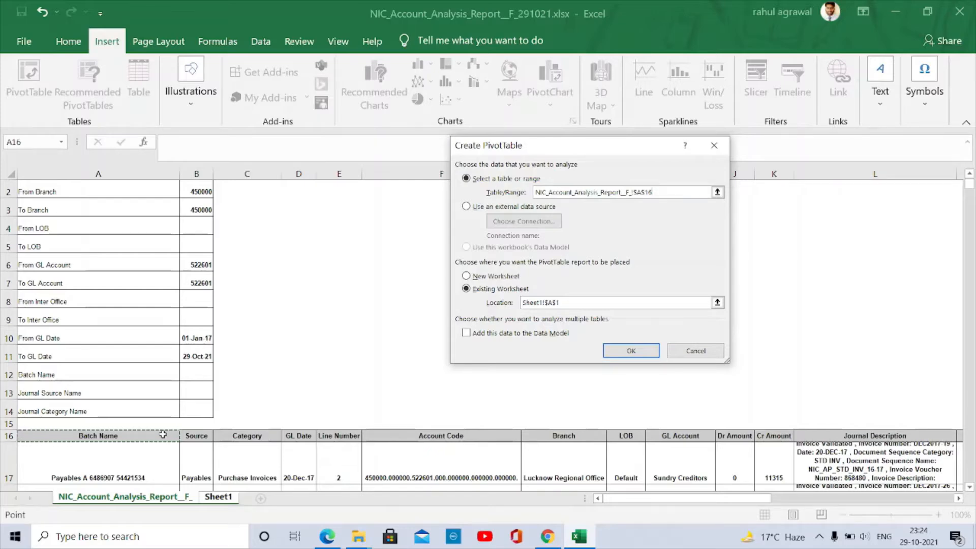
key("ctrl+shift+Right")
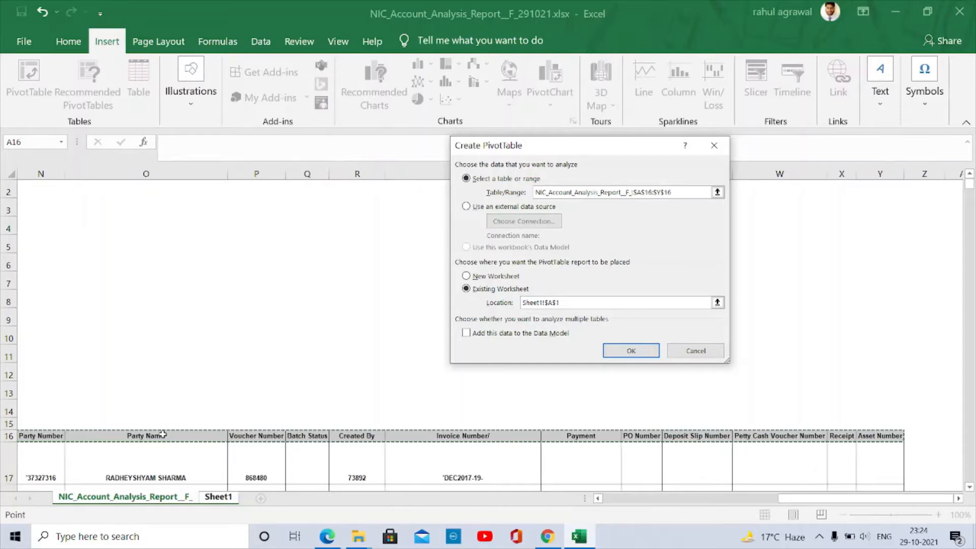
key("ctrl+shift+Down")
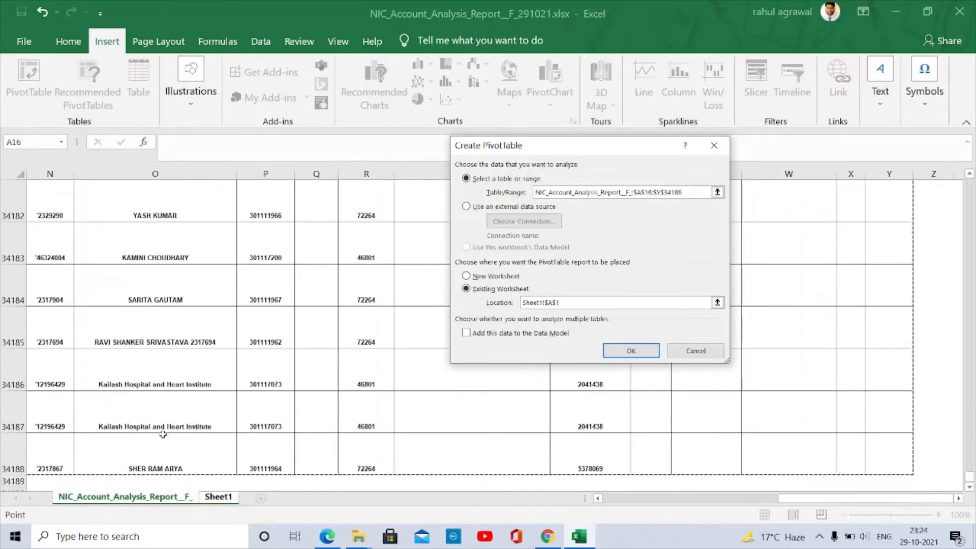
left_click(631, 349)
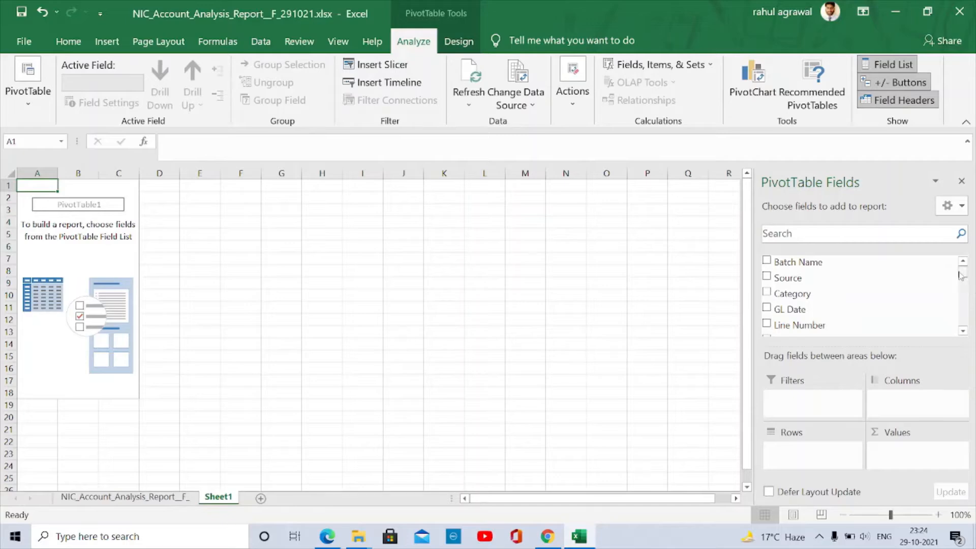
- Build the pivot with Party Number as rows and sums of Dr Amount and Cr Amount
left_click_drag(960, 275, 965, 303)
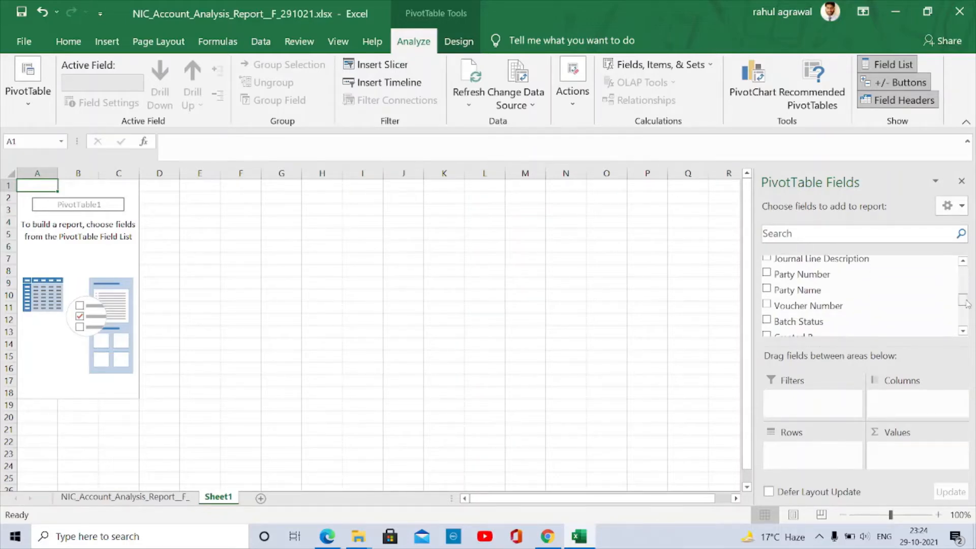
left_click(768, 274)
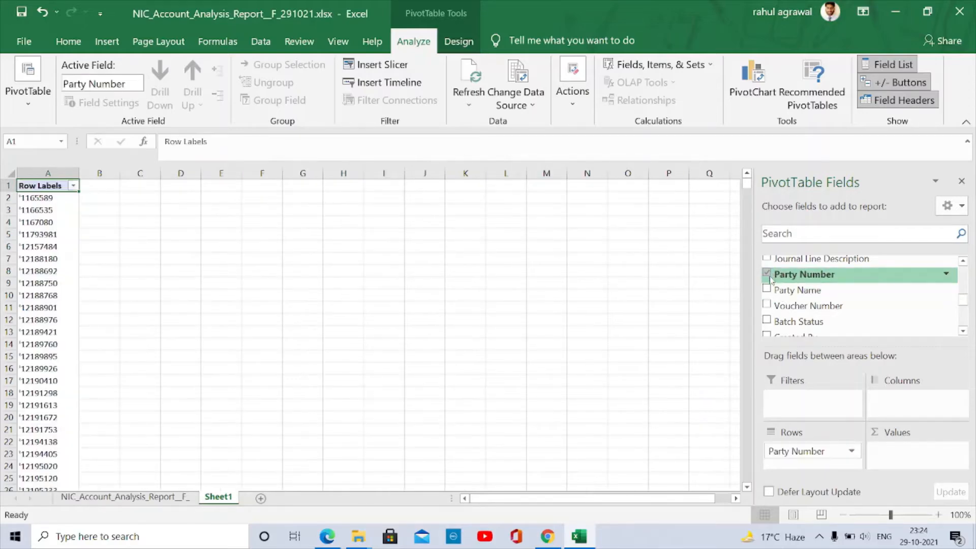
scroll(787, 297, "up", 2)
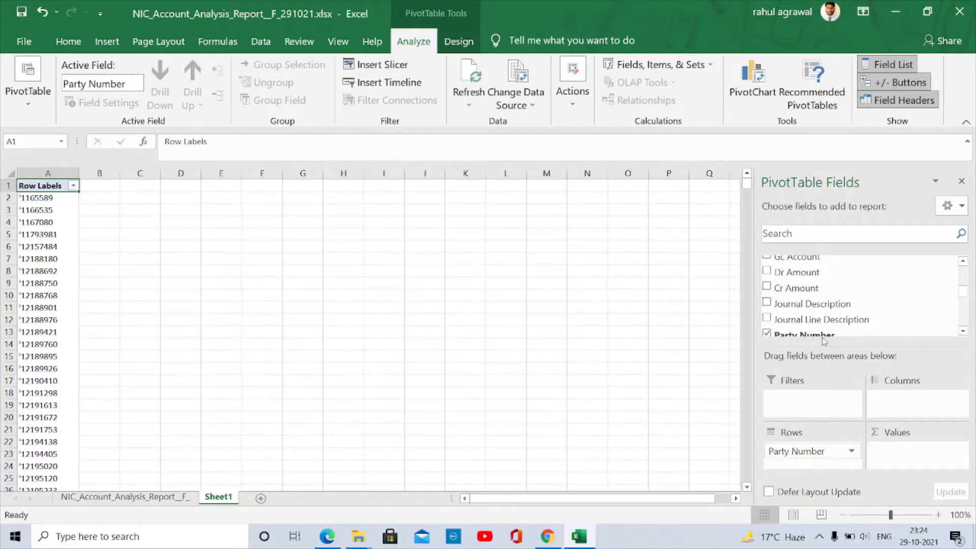
left_click(767, 272)
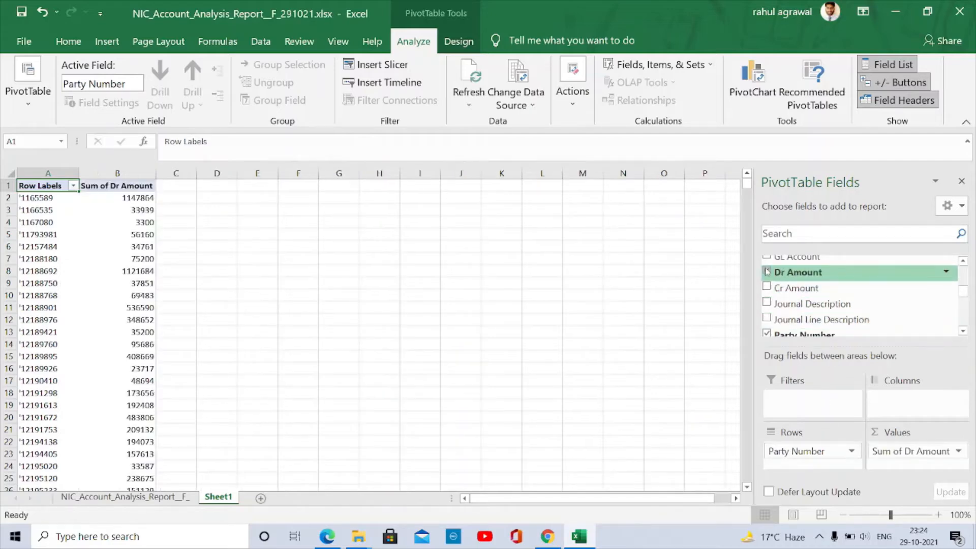
left_click(767, 287)
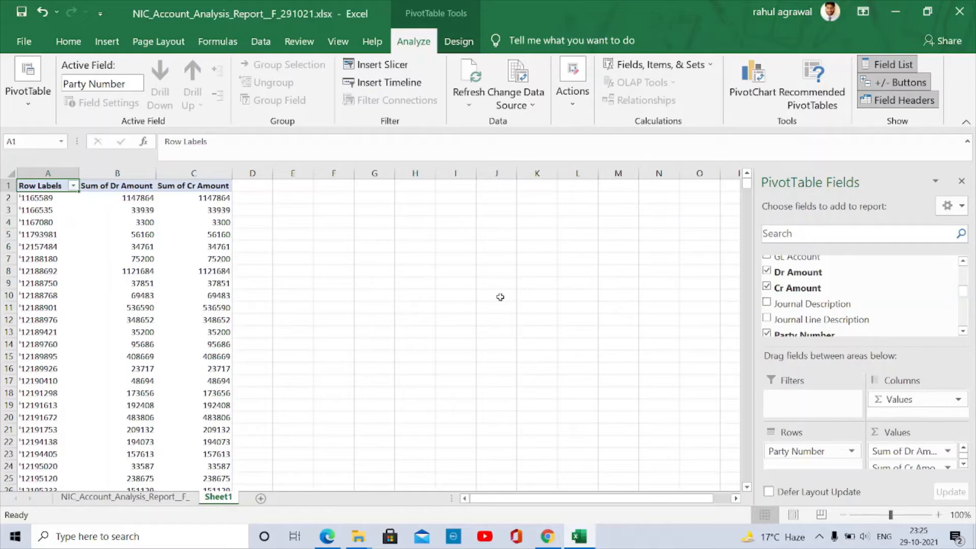
- Select the pivot from its header down to the last party row, excluding Grand Total
key("Down")
key("Up")
key("Down")
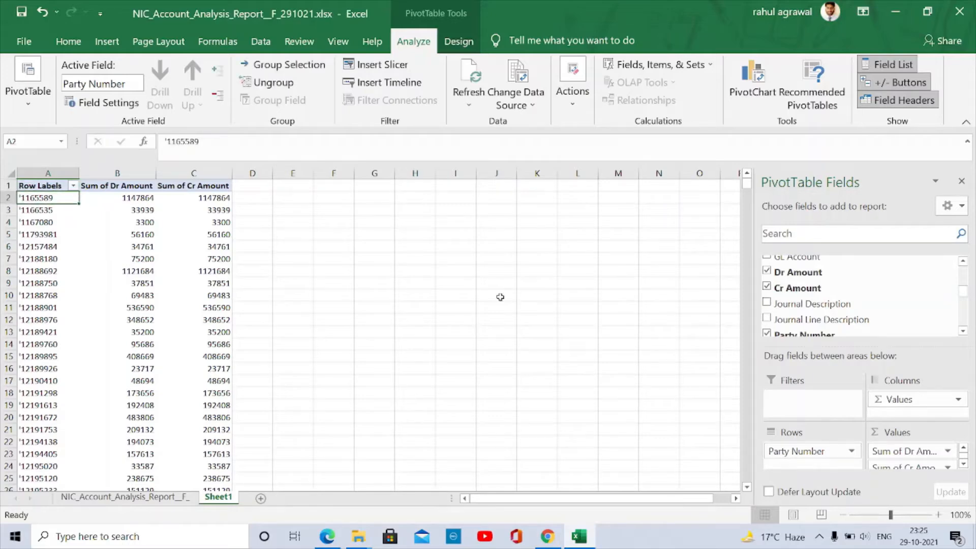
key("shift+Right")
key("shift+Right")
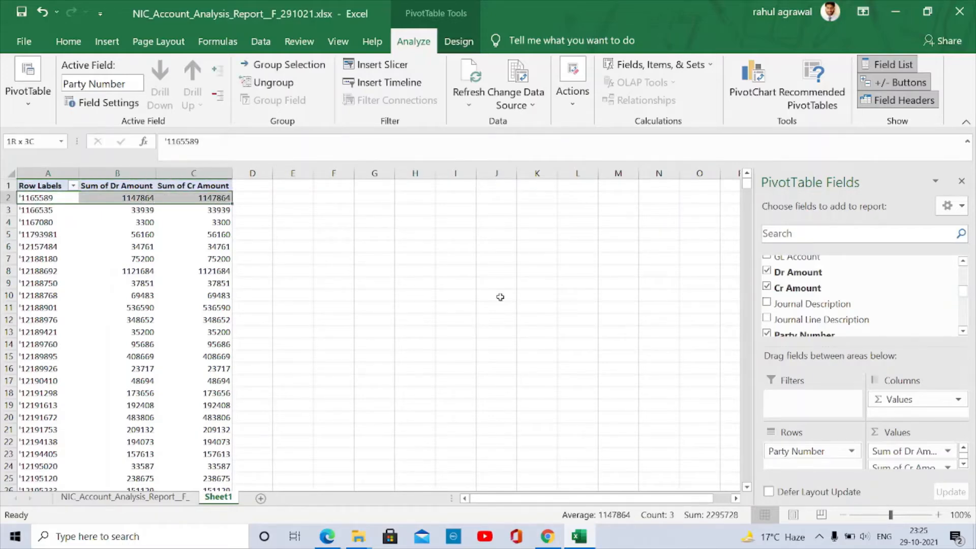
key("Up")
key("shift+Right")
key("shift+Right")
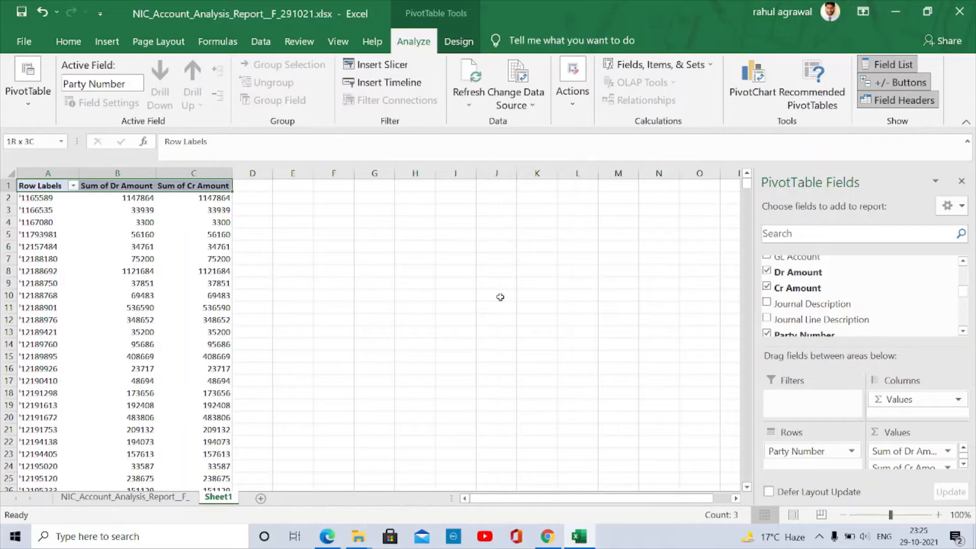
key("ctrl+shift+Down")
key("shift+Up")
key("shift+Up")
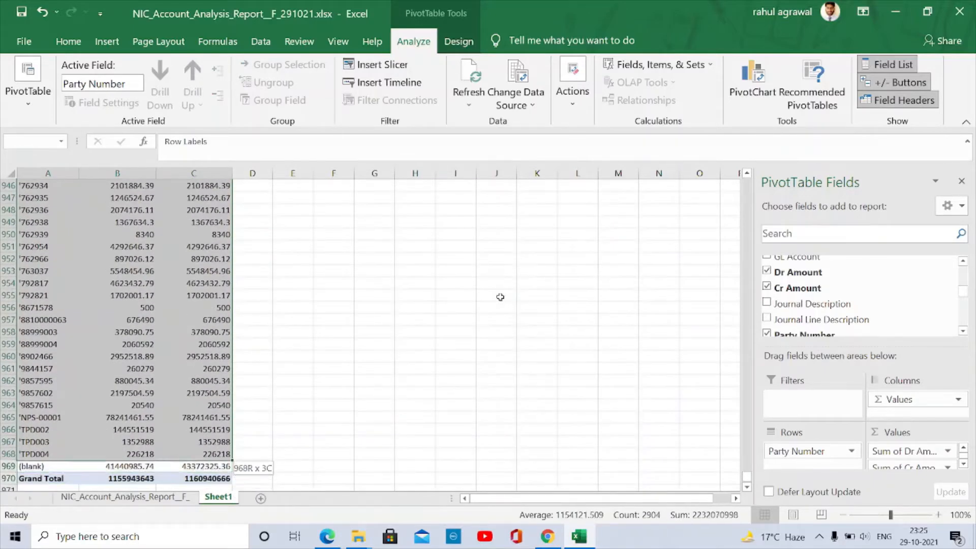
- Copy the pivot rows without the Grand Total and paste them into columns E–G
key("shift+Down")
key("ctrl+c")
key("Right")
key("Right")
key("Right")
key("Right")
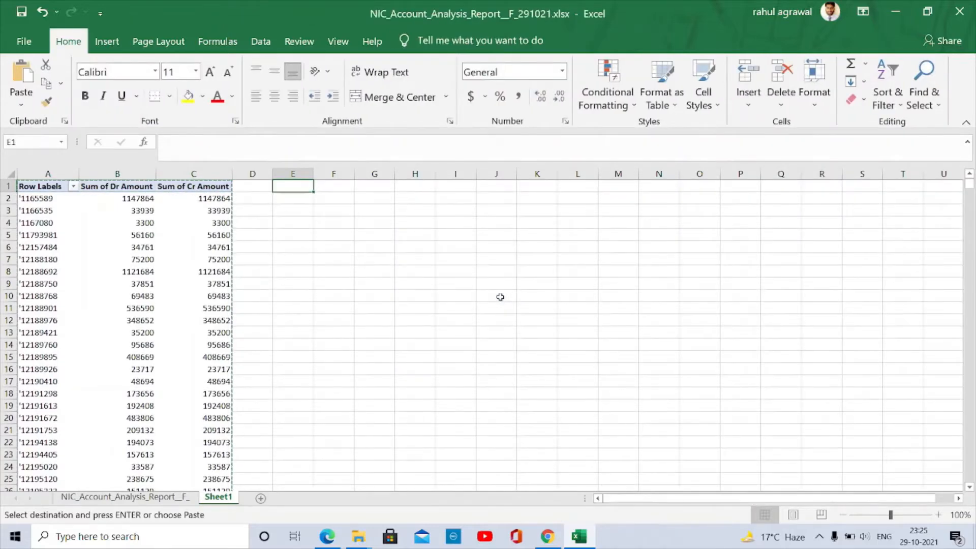
key("ctrl+v")
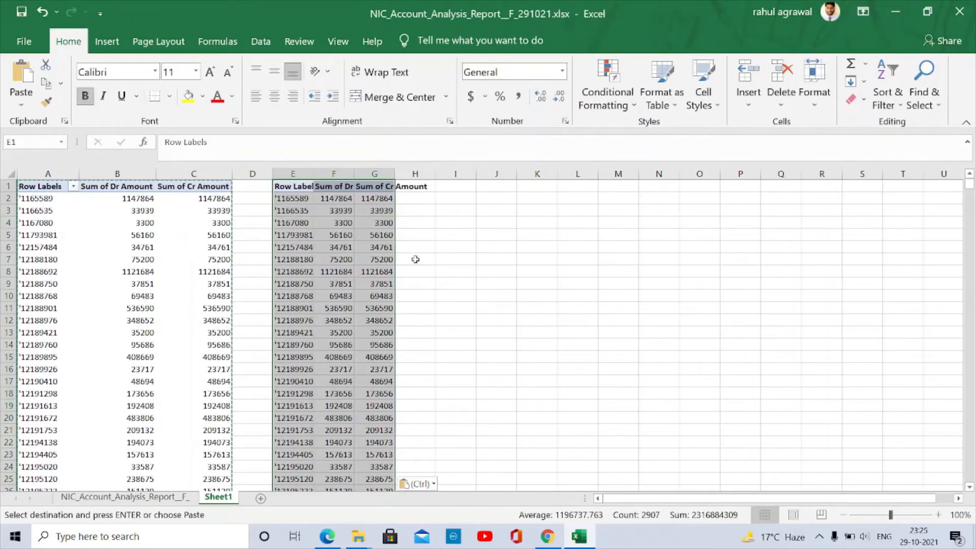
- Enter the Amount formula =G2-F2 in cell H2
left_click(415, 199)
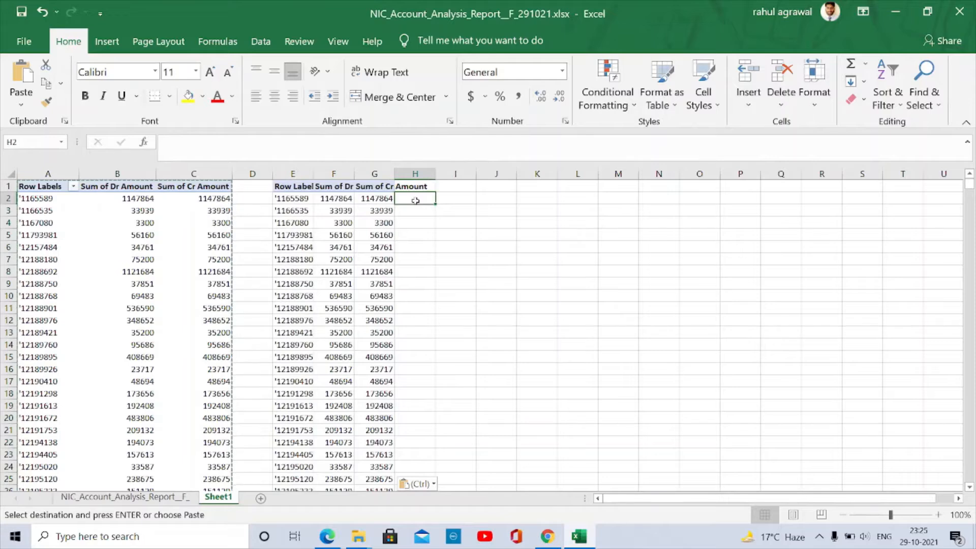
type("=")
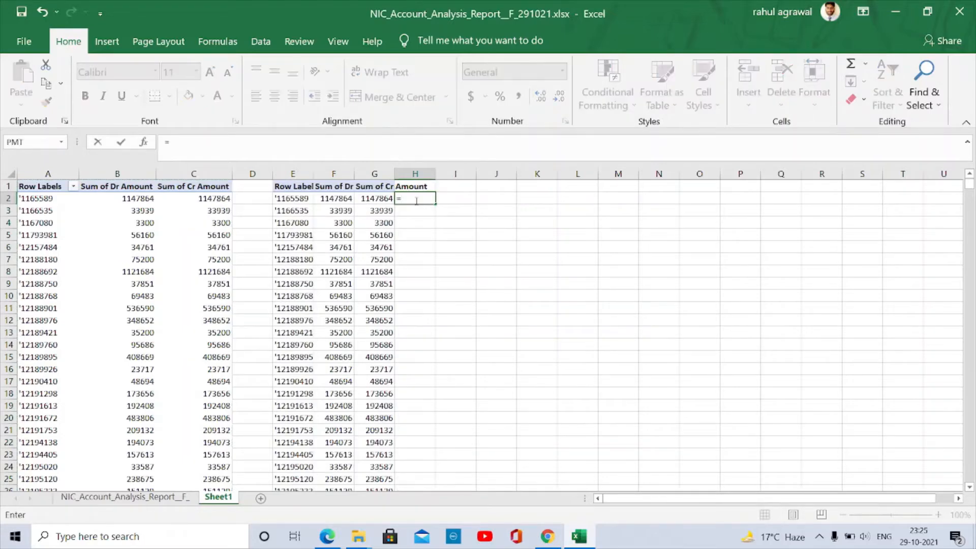
type("G2")
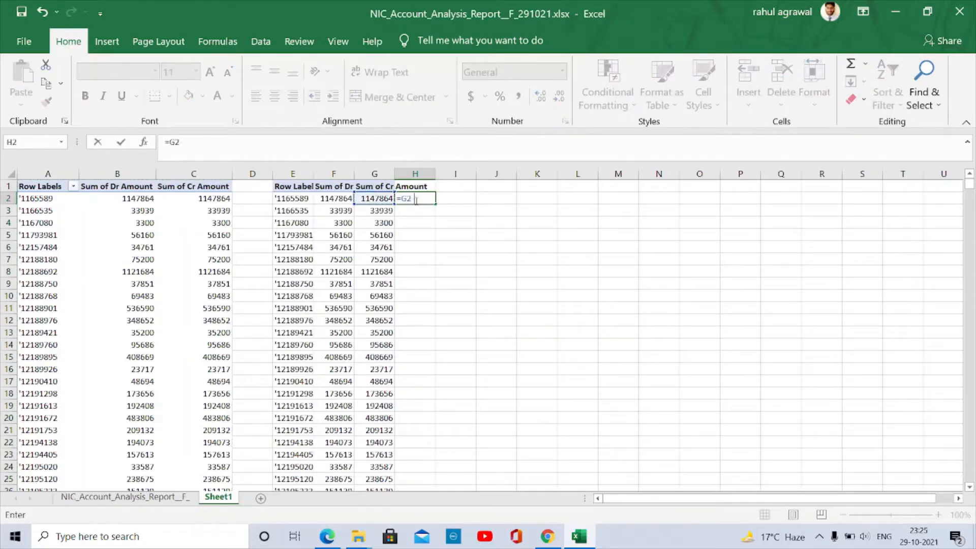
type("-F2")
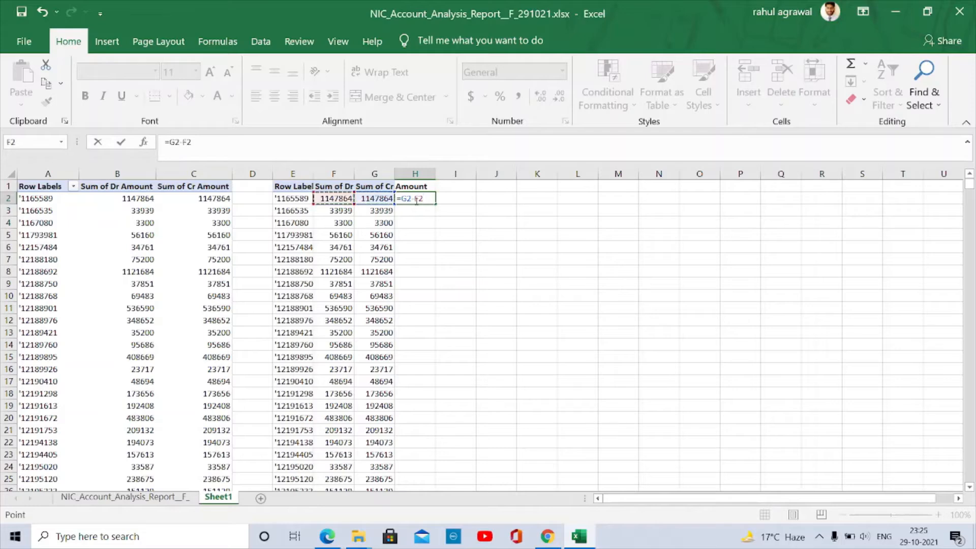
key("Return")
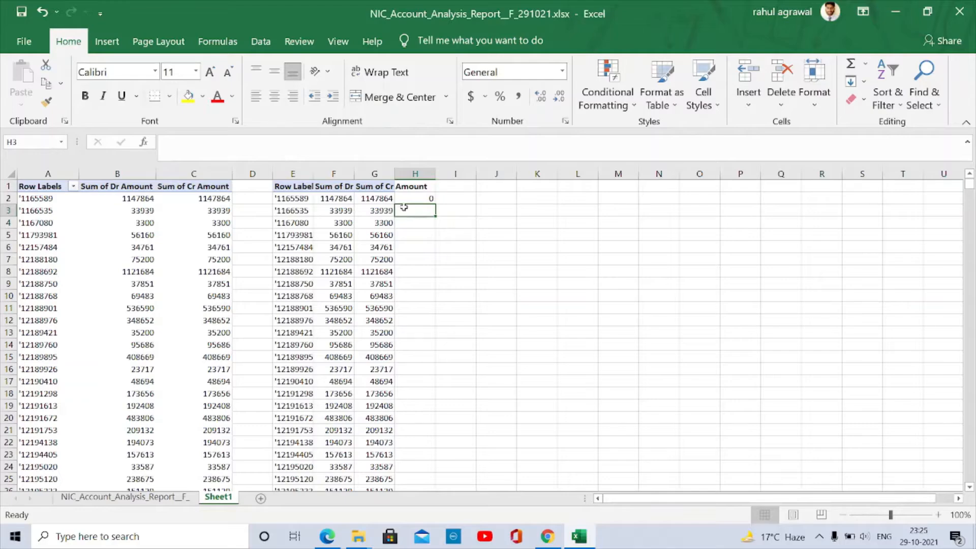
- Check the extent of the pivot data down to the (blank) and Grand Total rows
left_click(317, 223)
key("ctrl+Left")
key("ctrl+Left")
key("ctrl+Left")
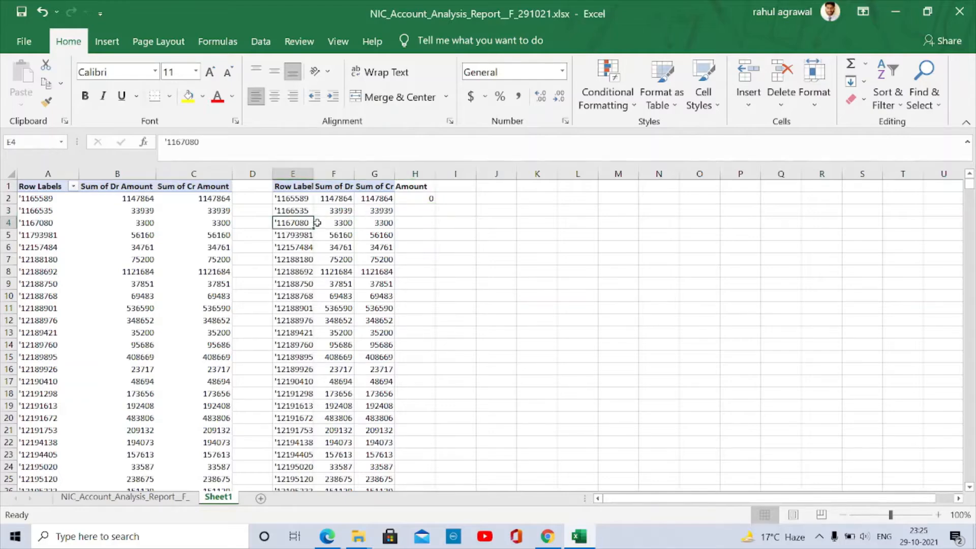
key("ctrl+Down")
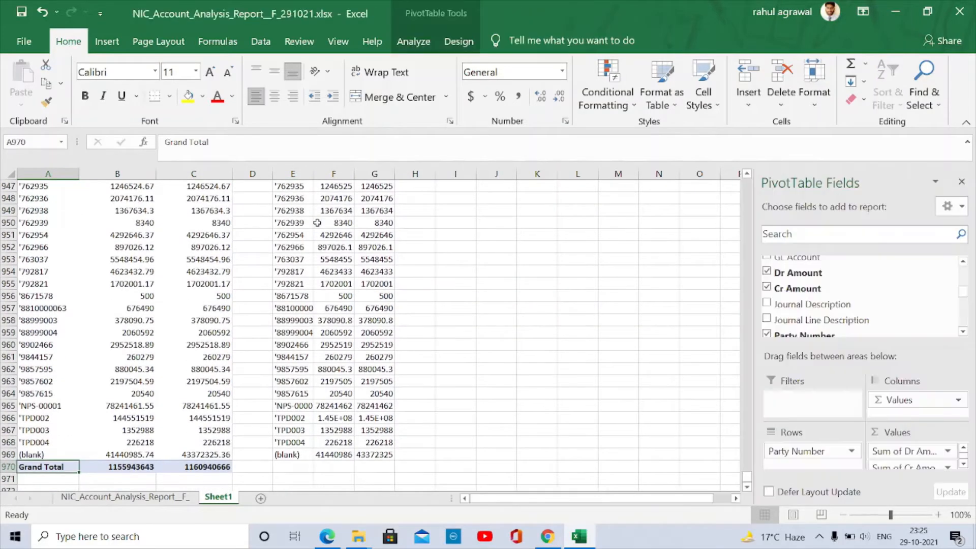
key("shift+Right")
key("shift+Right")
key("Up")
key("shift+Right")
key("shift+Right")
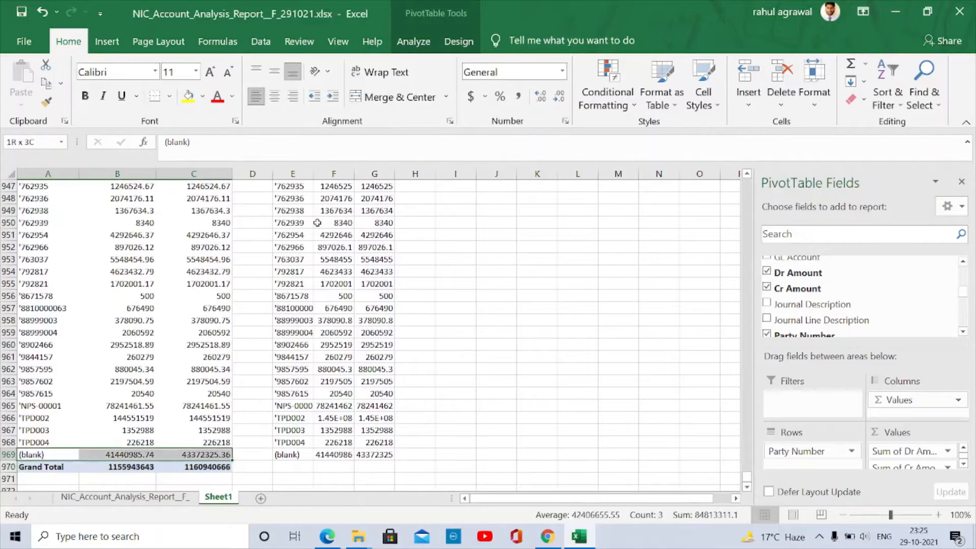
key("ctrl+shift+Up")
key("ctrl+Down")
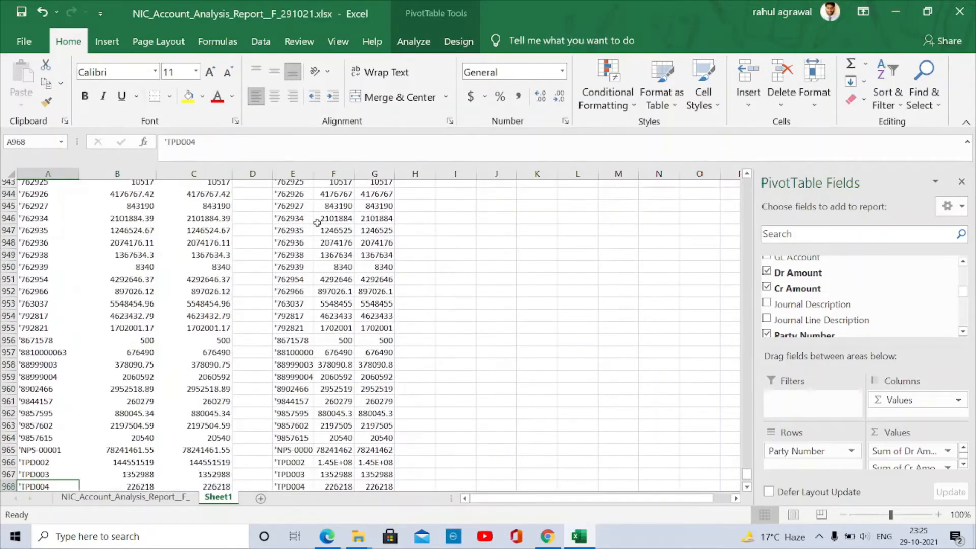
key("ctrl+Up")
key("ctrl+shift+Down")
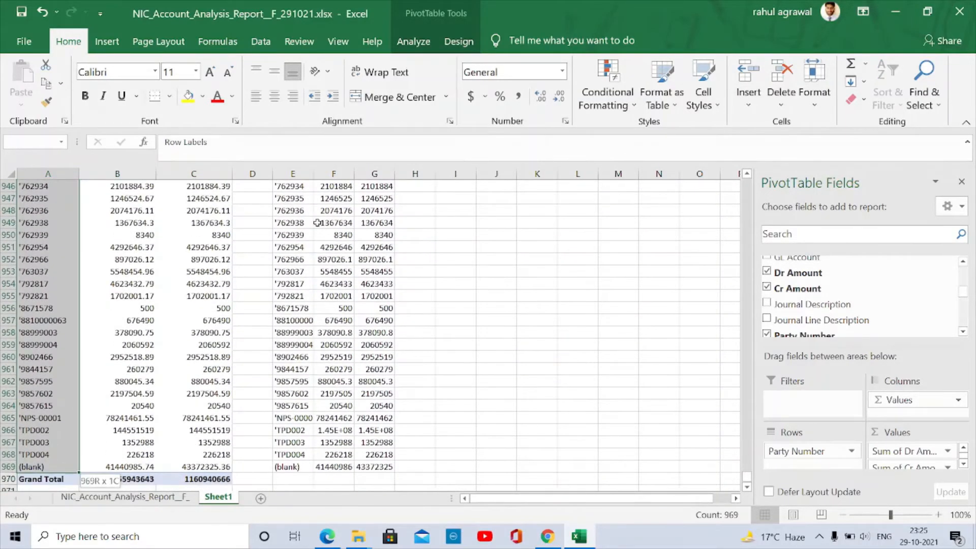
key("shift+Right")
key("shift+Right")
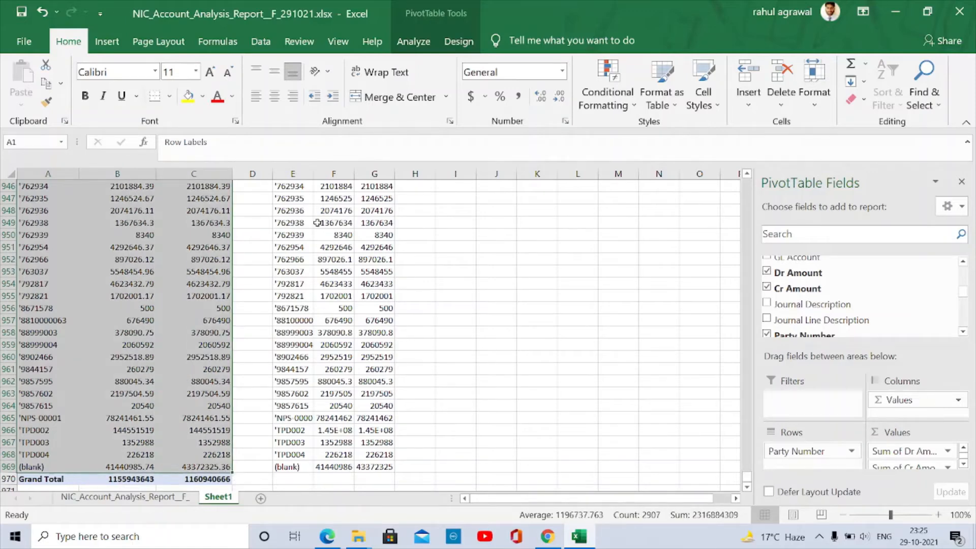
- Review the =G2-F2 formula in H2 without changing it
key("ctrl+Home")
key("Right")
key("Right")
key("Right")
key("Right")
key("Right")
key("Right")
key("Down")
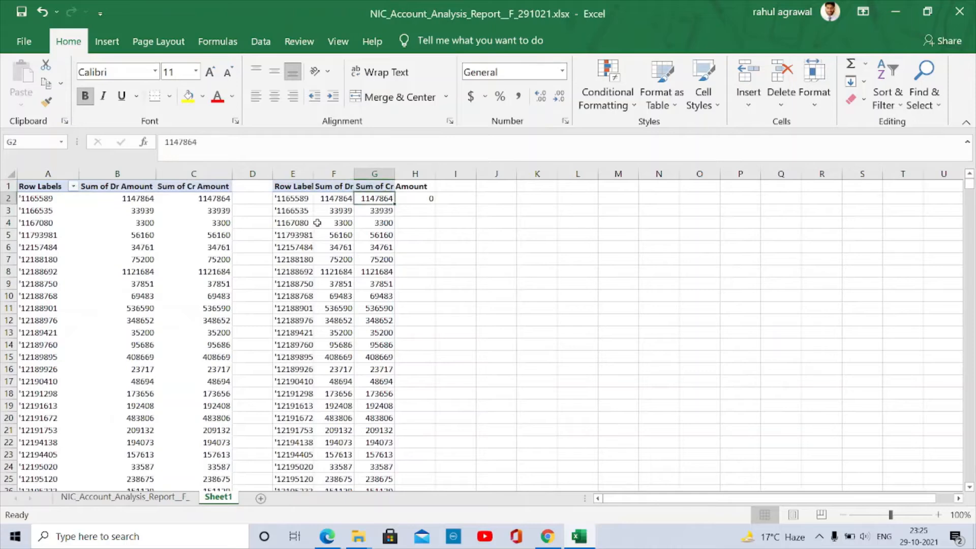
key("Right")
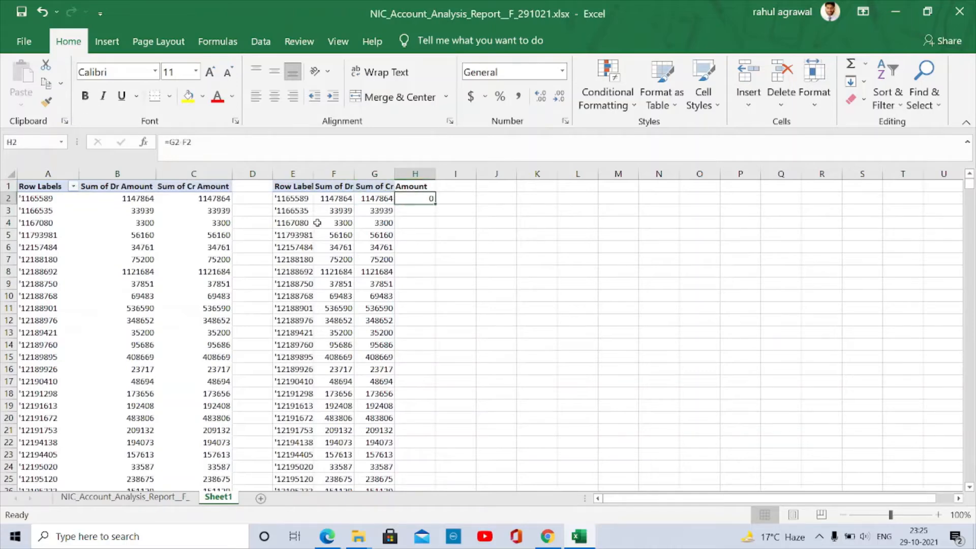
key("F2")
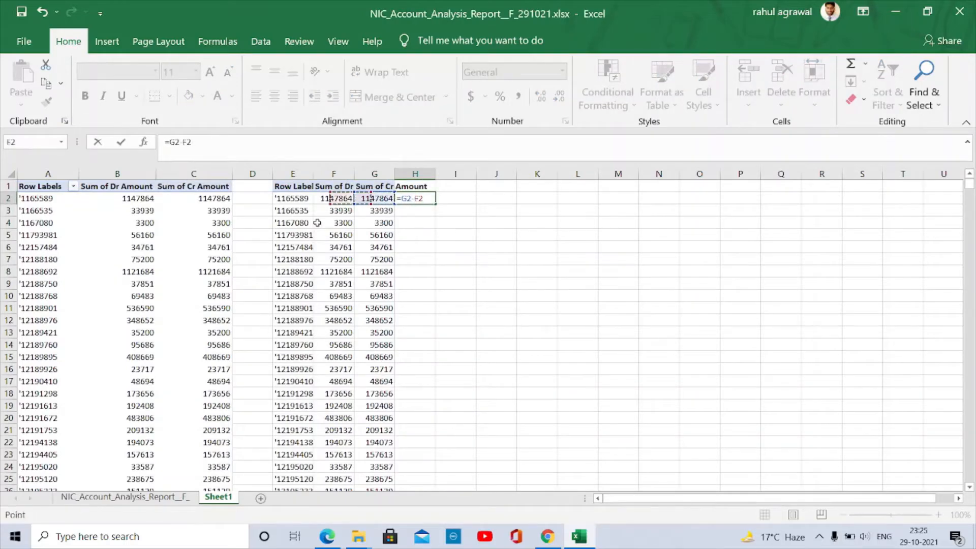
key("Return")
- Fill the =G2-F2 difference formula from H2 down through H969
key("Up")
key("ctrl+c")
key("Left")
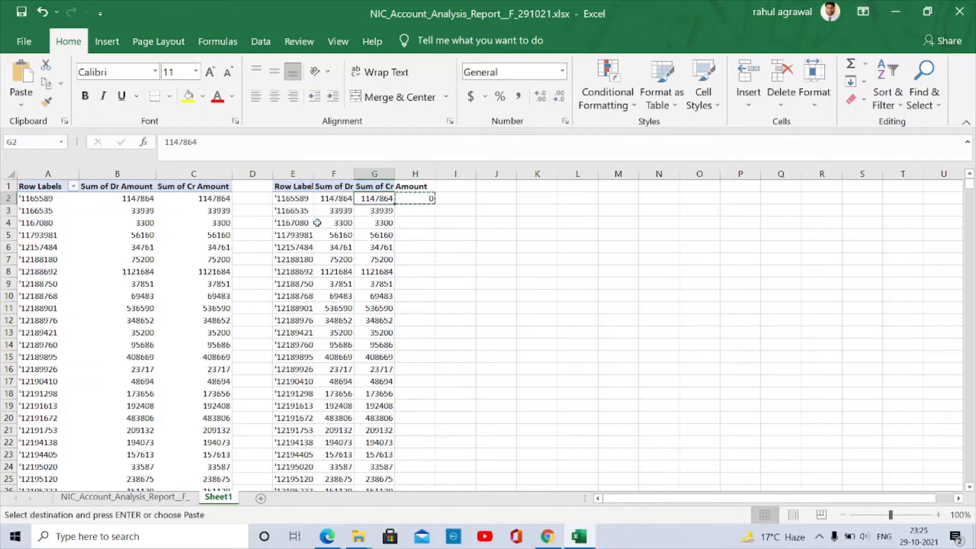
key("ctrl+Down")
key("Right")
key("ctrl+shift+Up")
key("ctrl+v")
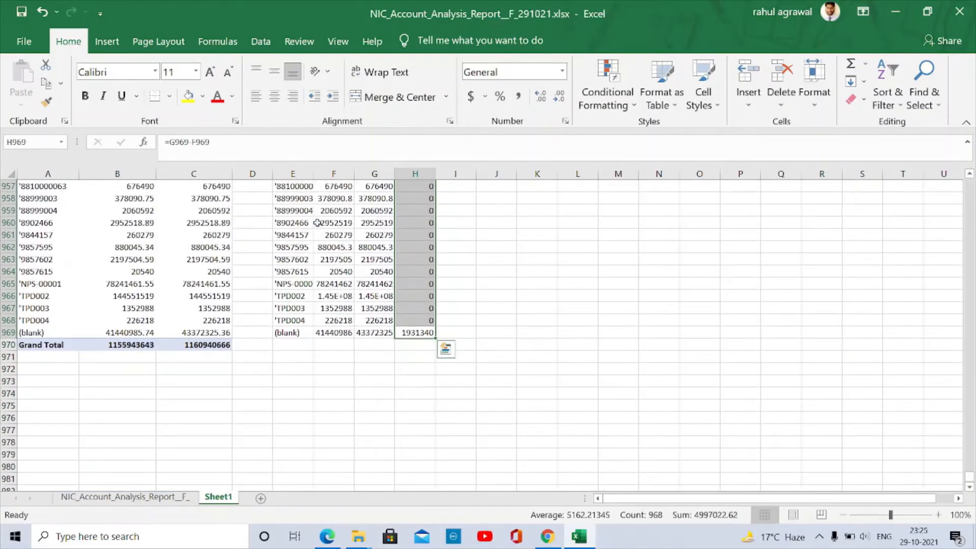
- Select the pasted table E1:H969 including its headers
key("ctrl+Up")
key("shift+Up")
key("shift+Left")
key("shift+Left")
key("shift+Left")
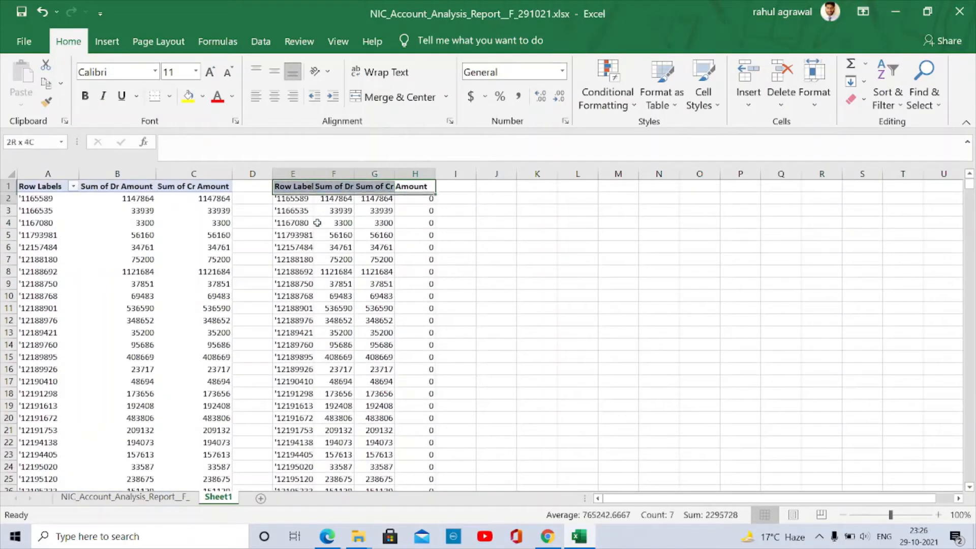
key("ctrl+shift+Down")
- Add filters to columns E–H and uncheck 0 under Amount, leaving 44 of 968 parties
key("alt+a")
key("t")
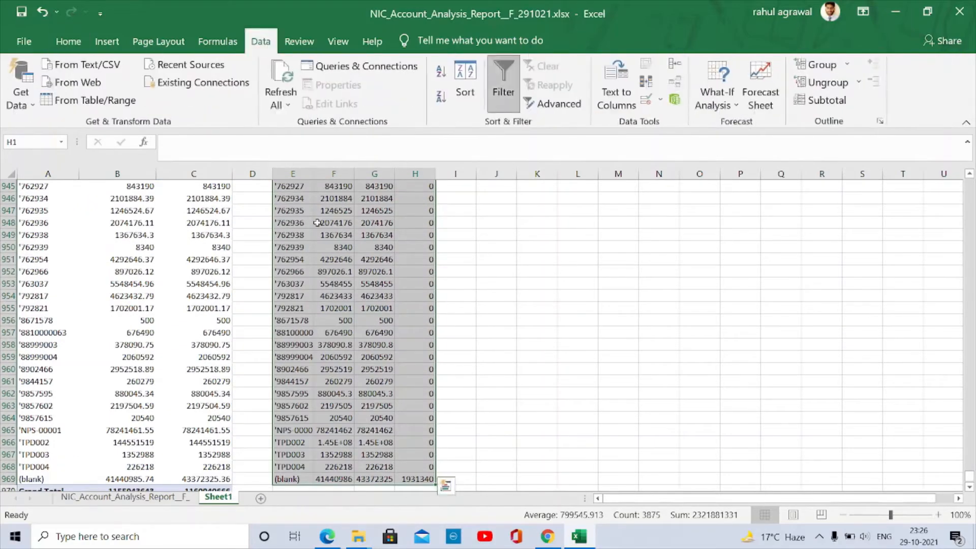
key("ctrl+Up")
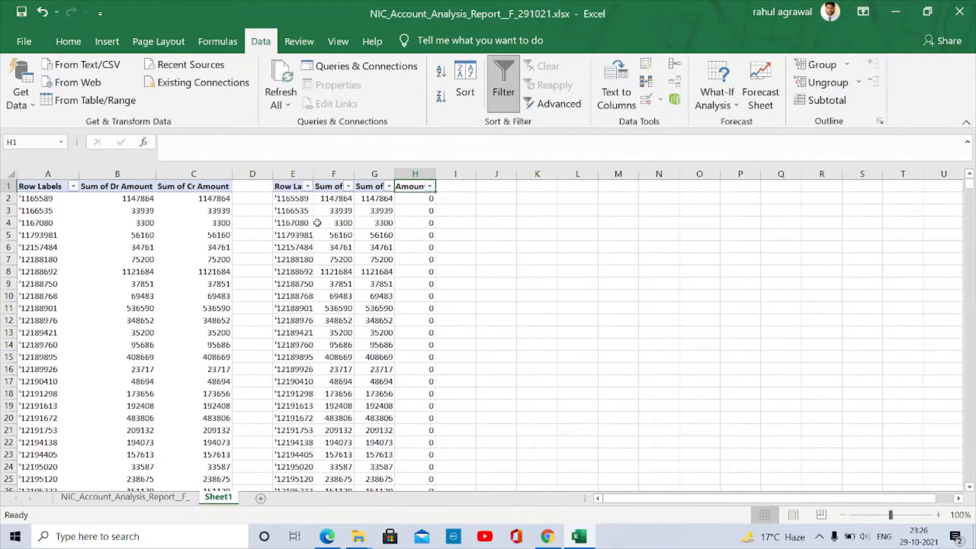
left_click(288, 187)
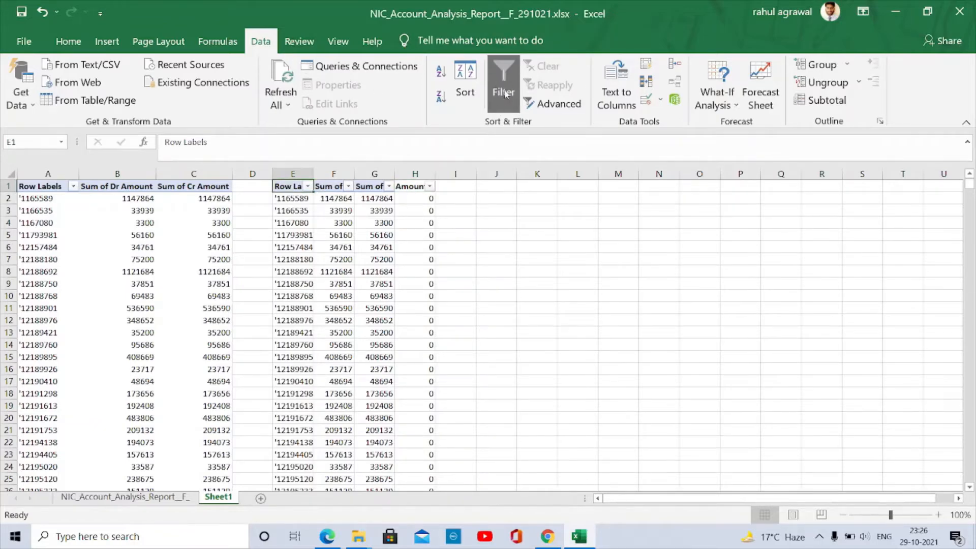
left_click(68, 41)
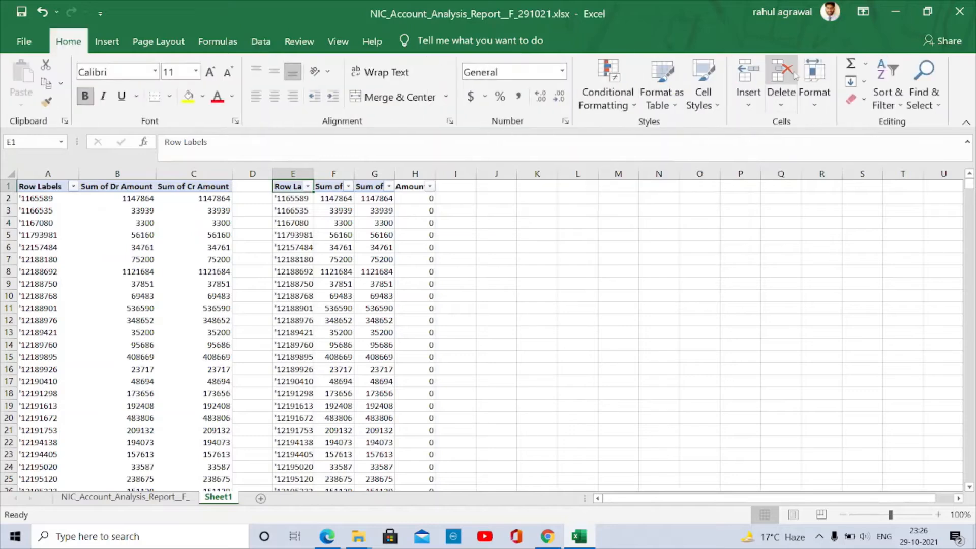
left_click(261, 41)
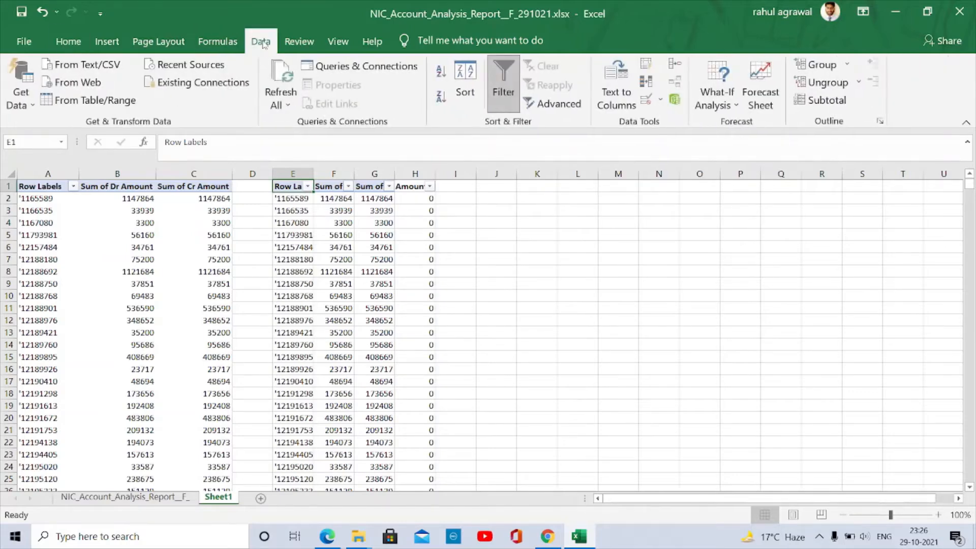
left_click(430, 187)
scroll(300, 406, "down", 2)
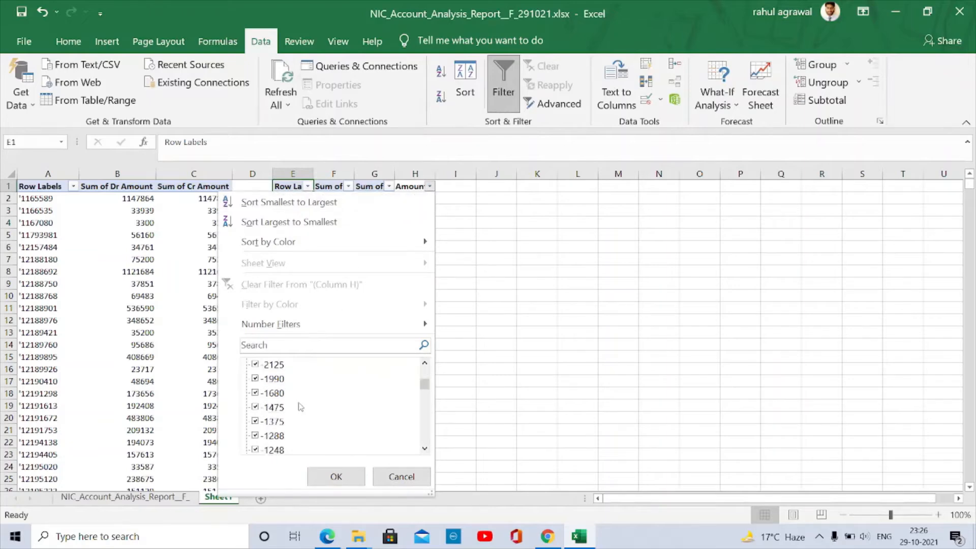
scroll(300, 406, "down", 4)
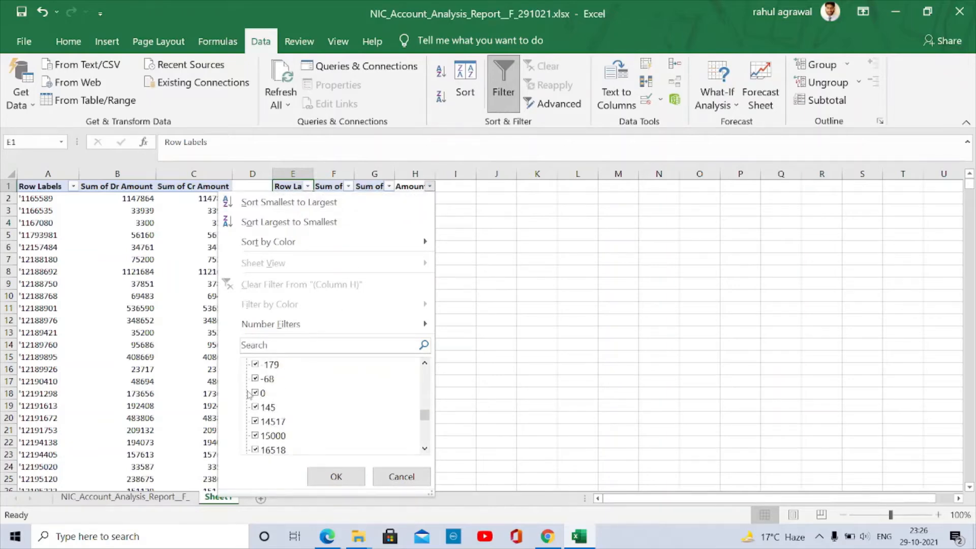
left_click(255, 394)
left_click(336, 476)
key("shift+Right")
key("shift+Right")
key("shift+Right")
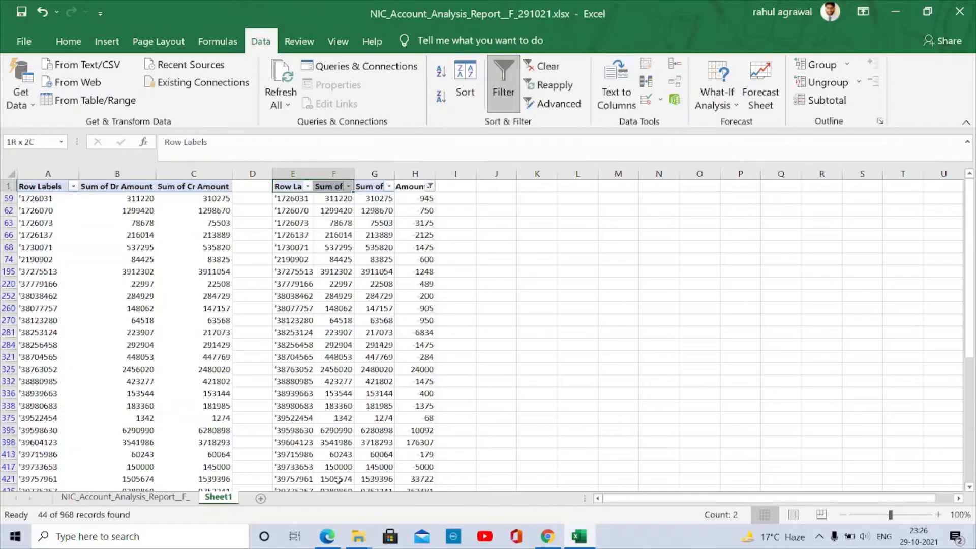
key("ctrl+shift+Down")
key("ctrl+Up")
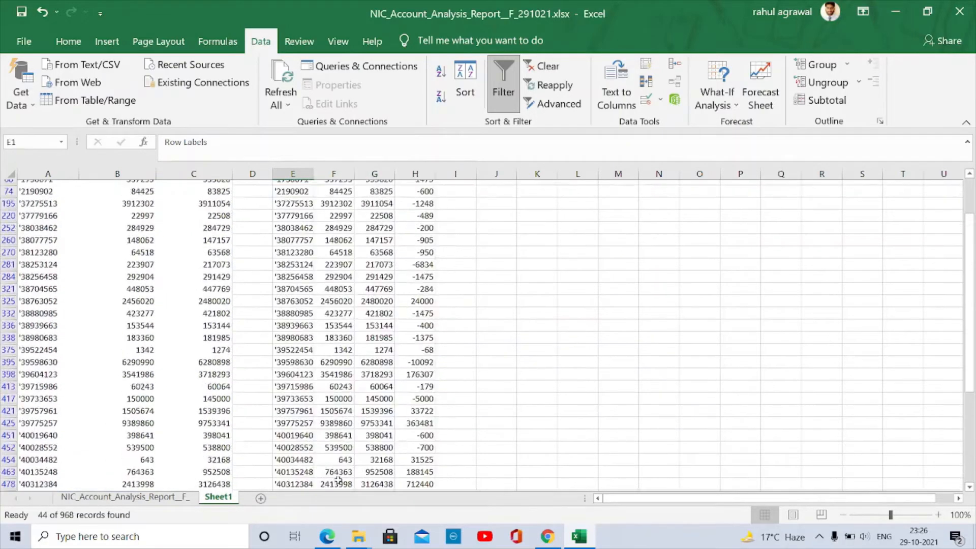
key("Down")
key("ctrl+shift+Down")
key("shift+Up")
key("shift+Up")
key("shift+Down")
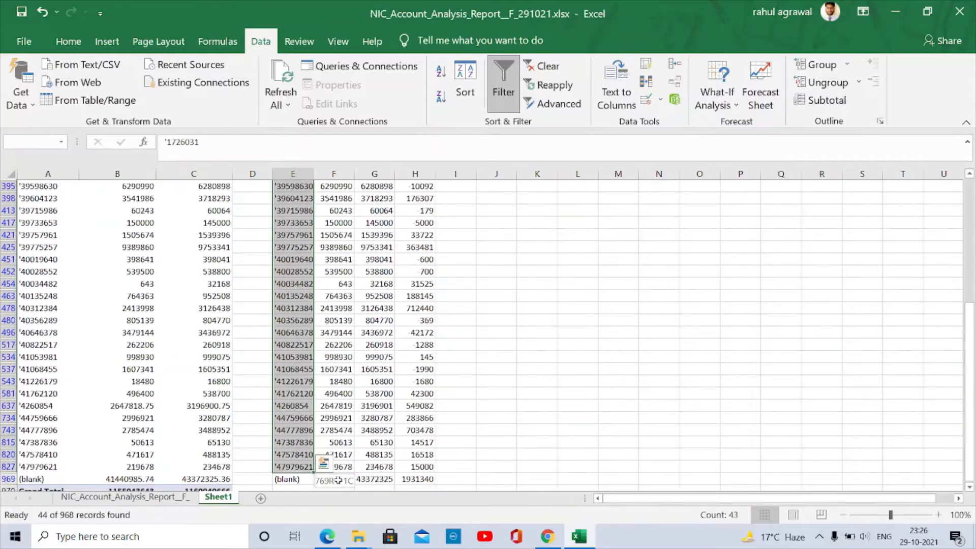
key("shift+Down")
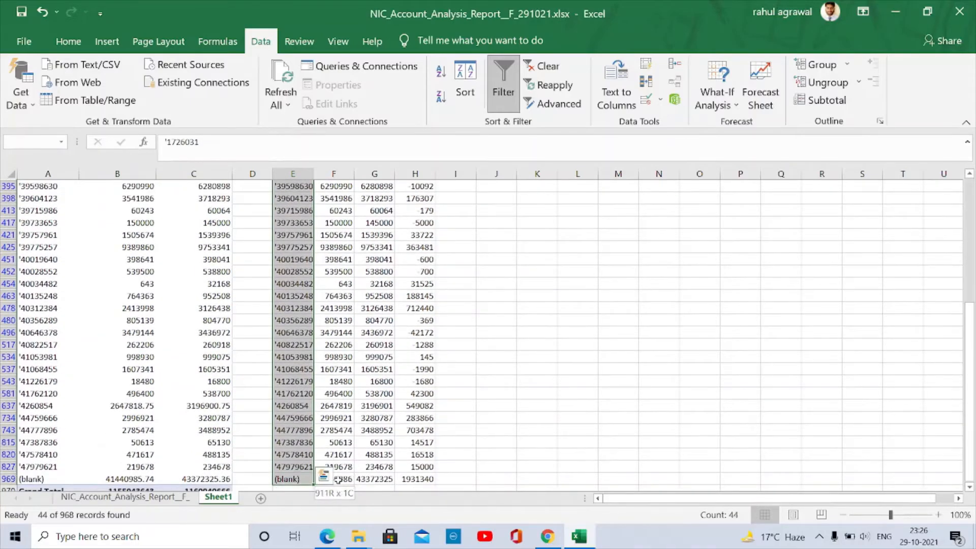
key("shift+Up")
key("shift+Right")
key("shift+Right")
key("shift+Right")
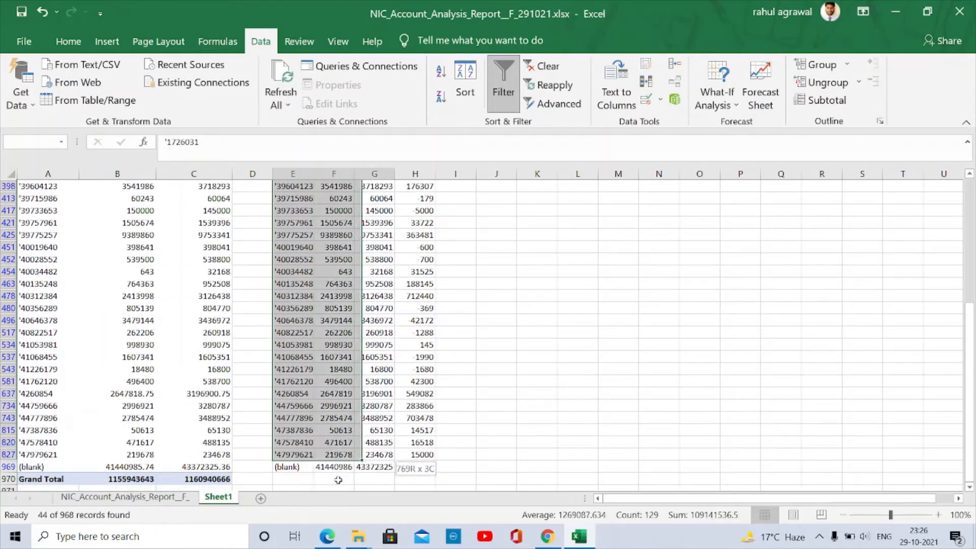
key("shift+Left")
key("shift+Left")
key("shift+Left")
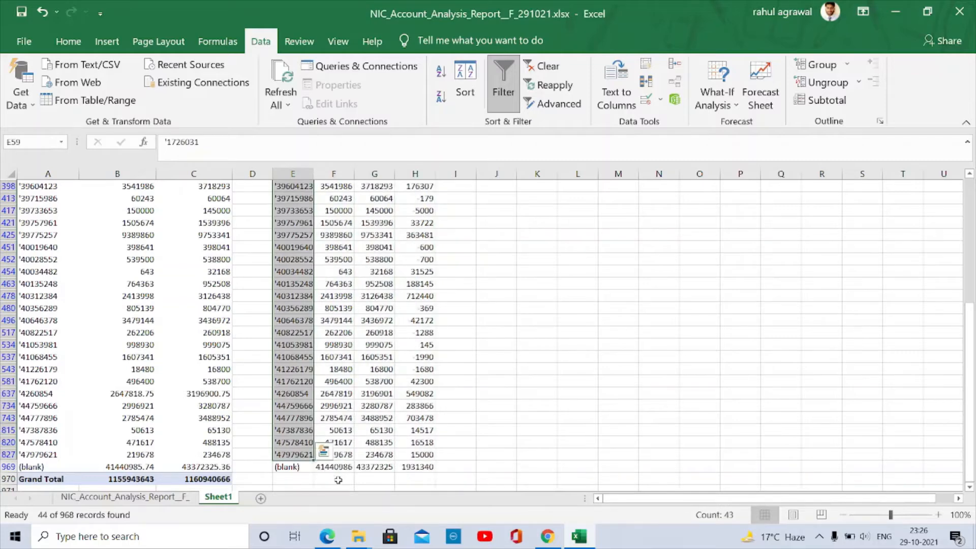
key("Left")
key("Up")
key("Left")
key("Left")
key("Right")
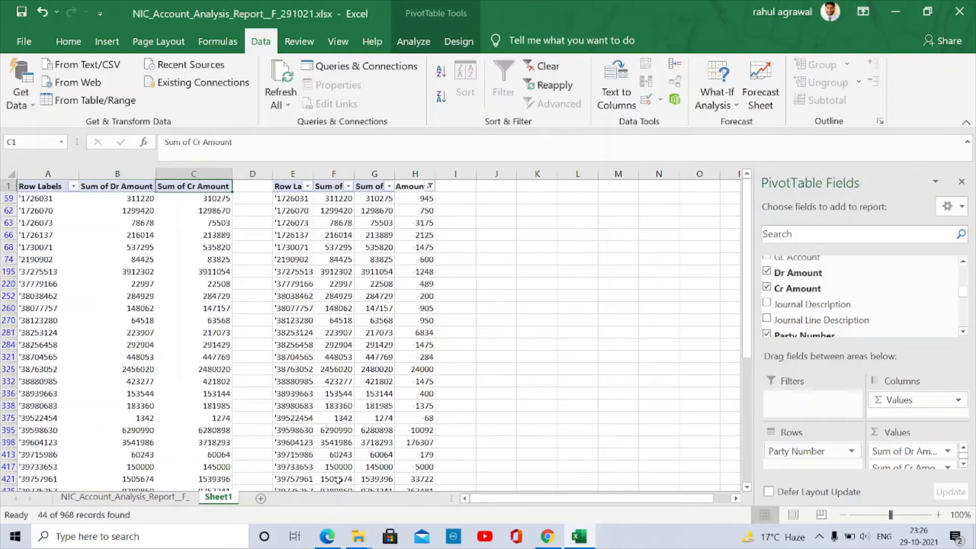
key("alt+a")
key("Escape")
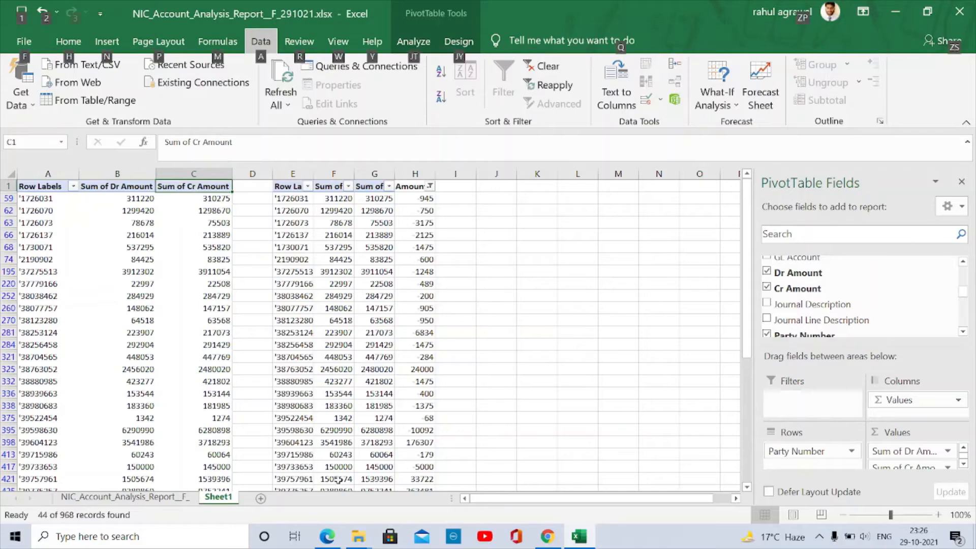
left_click(415, 307)
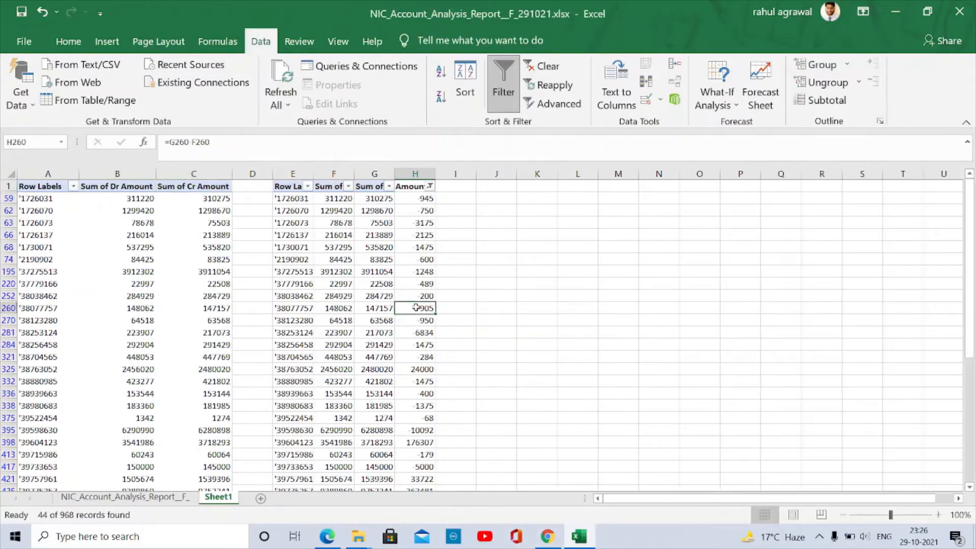
key("alt+a")
key("t")
key("ctrl+Left")
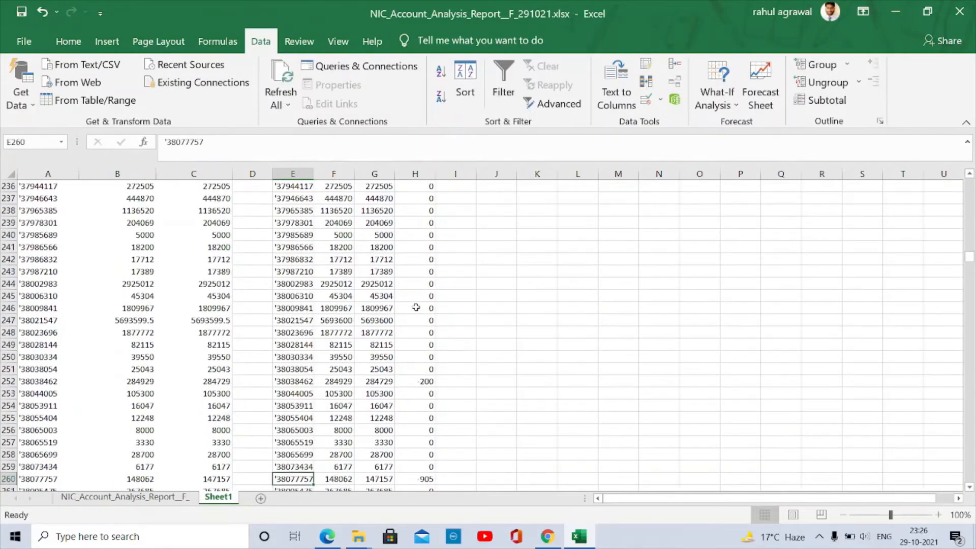
key("ctrl+Left")
key("ctrl+Up")
key("ctrl+Left")
key("Down")
key("ctrl+shift+Down")
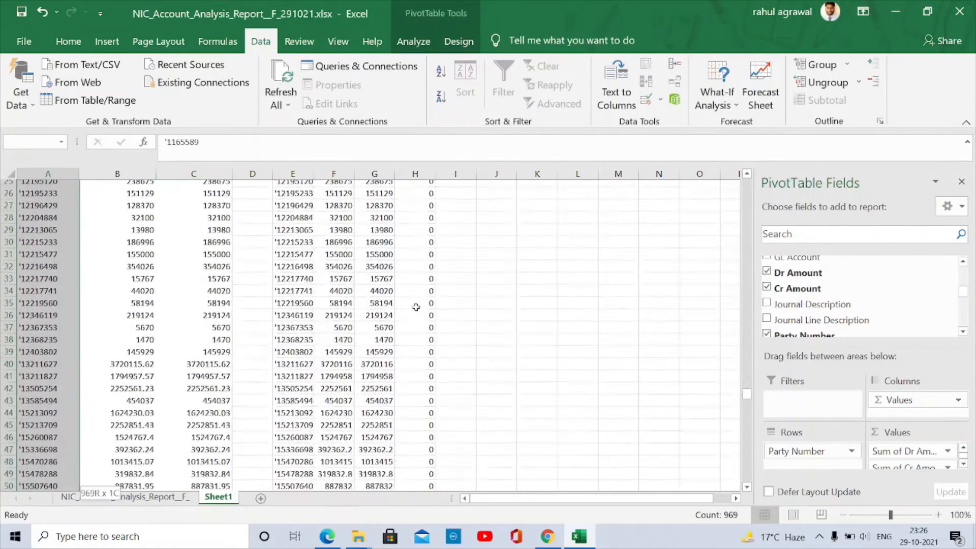
key("shift+Up")
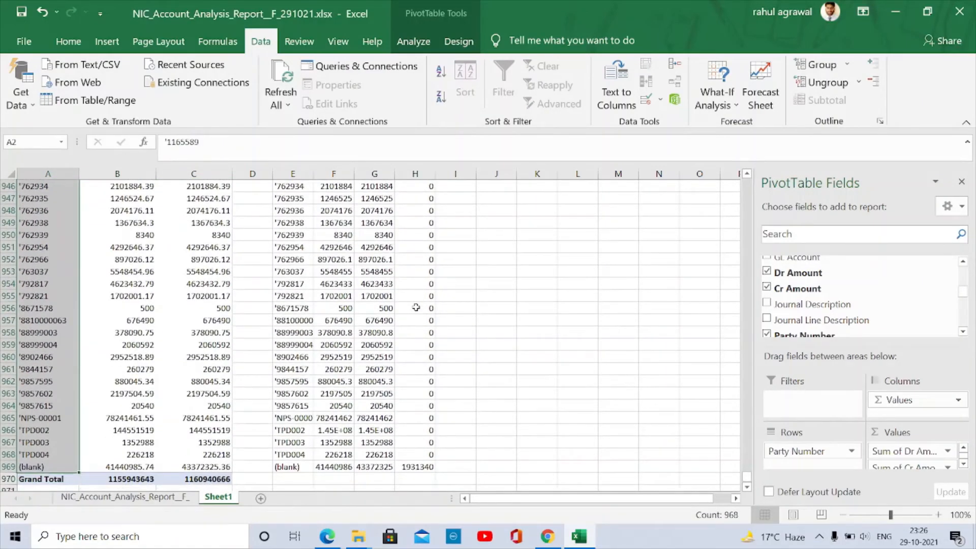
key("ctrl+Up")
key("Right")
key("Right")
key("Right")
key("Right")
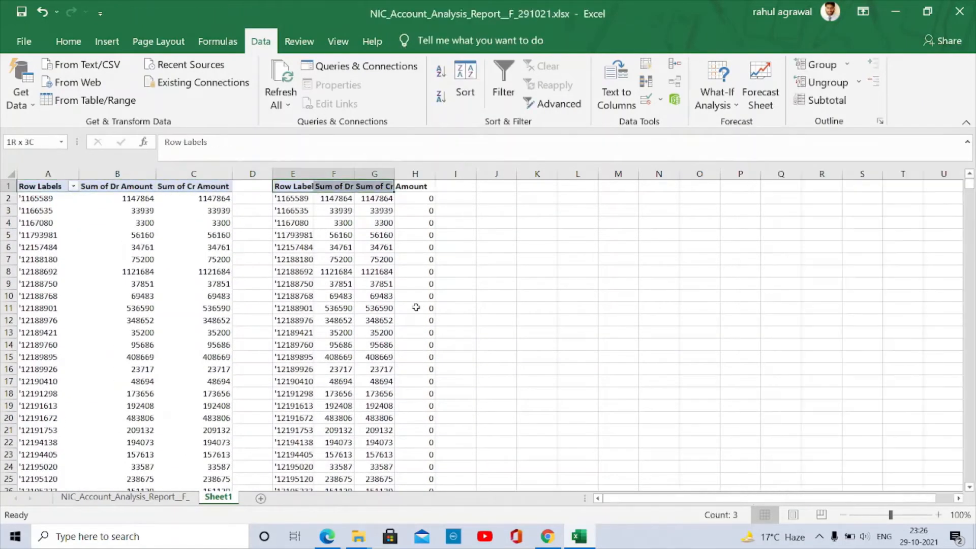
key("ctrl+shift+Right")
key("ctrl+shift+Down")
key("shift+Right")
key("alt+a")
key("t")
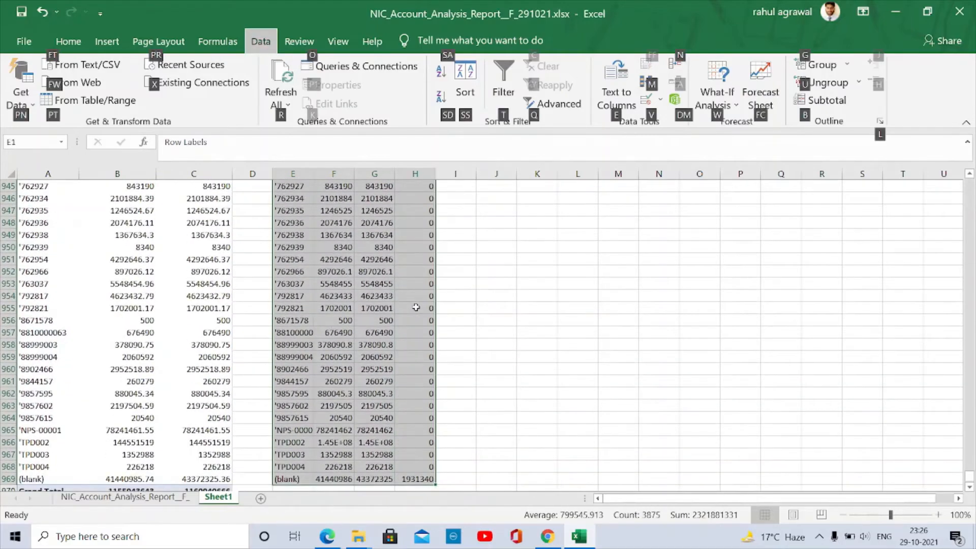
key("Right")
key("Right")
key("Right")
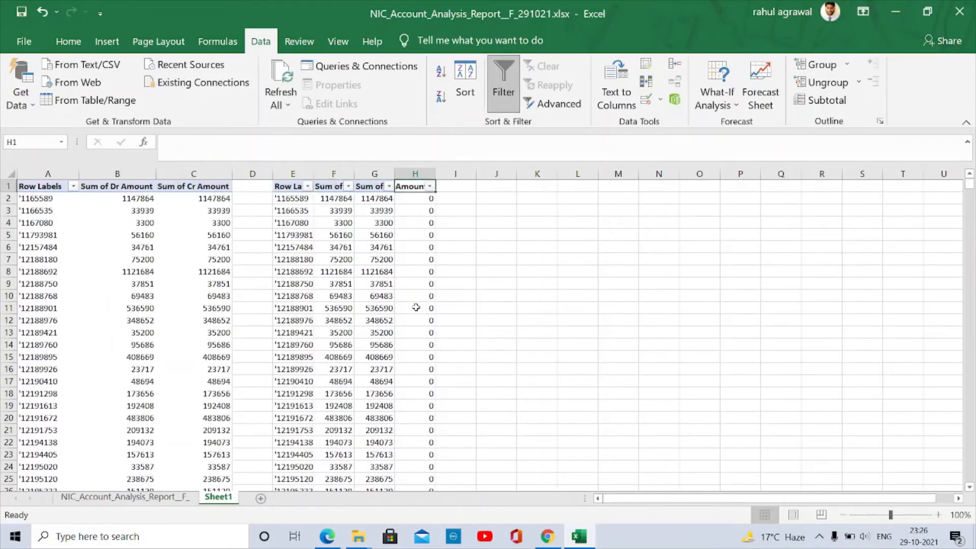
key("Left")
key("Left")
key("Right")
key("Right")
key("alt+Down")
key("Down")
key("Down")
key("Down")
key("Down")
key("Down")
key("Down")
key("Down")
key("Down")
key("Down")
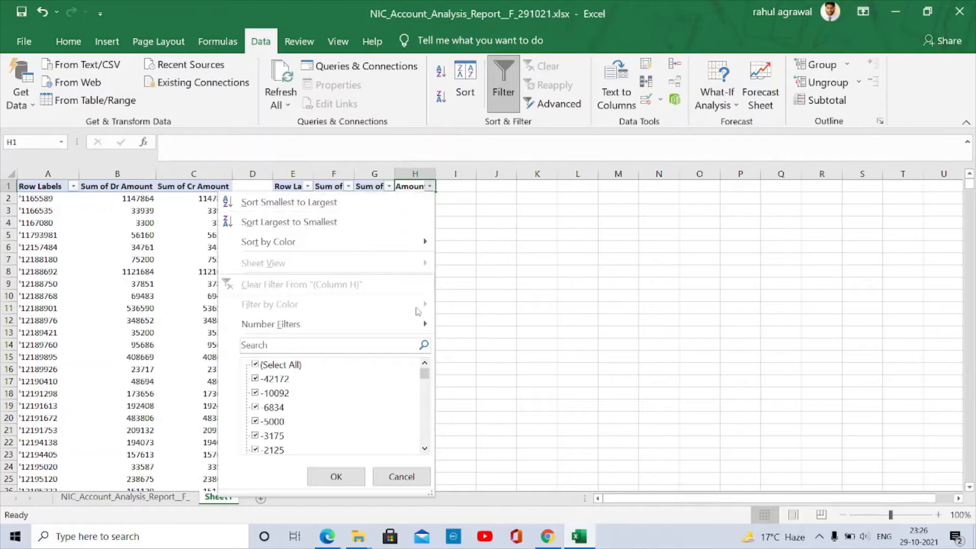
key("Up")
key("Down")
key("Down")
key("Down")
key("Down")
key("Down")
key("Down")
key("Down")
key("Down")
key("Down")
key("Down")
key("Down")
key("Down")
key("Down")
key("Down")
key("Down")
key("Down")
key("Down")
key("Down")
key("Down")
key("Down")
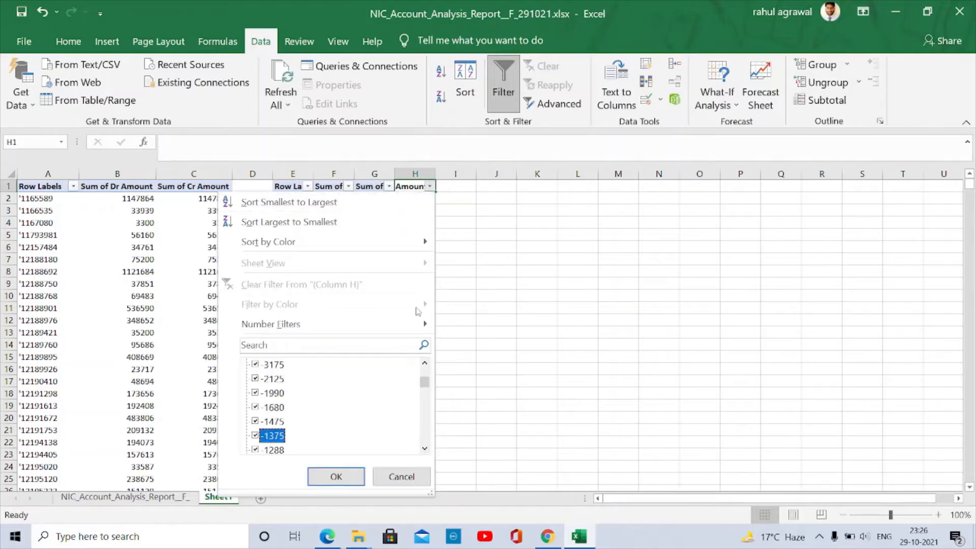
key("Up")
key("Up")
key("Up")
key("Up")
key("Up")
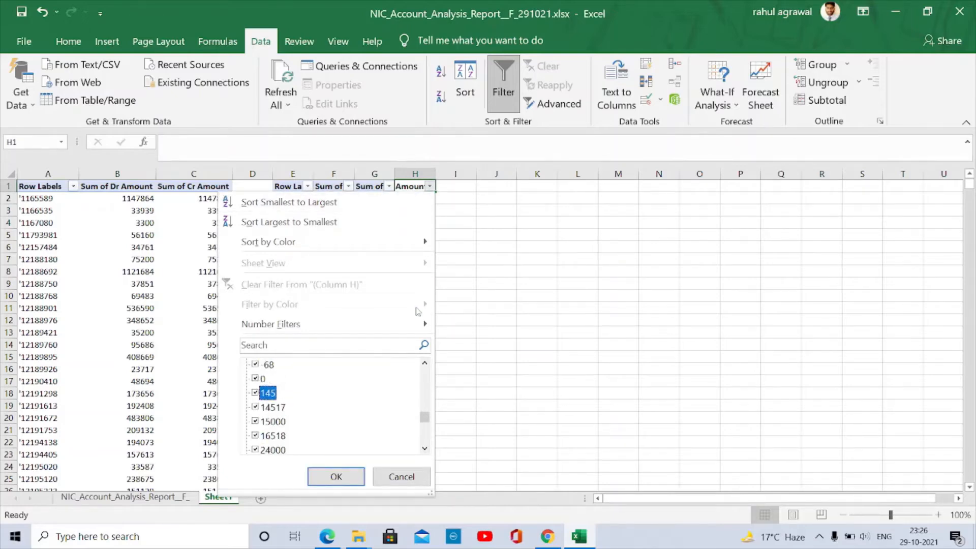
key("space")
key("Down")
key("space")
key("Return")
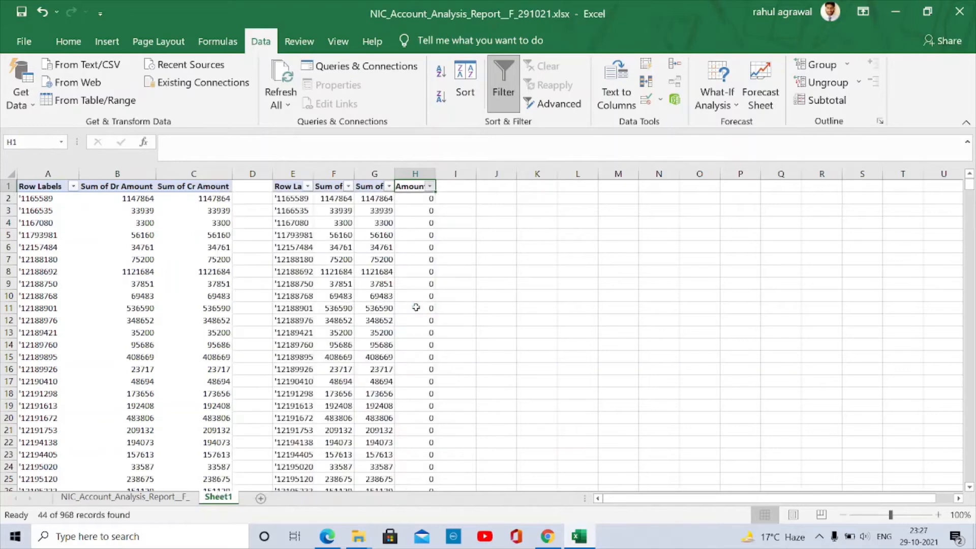
key("Right")
key("Down")
key("Left")
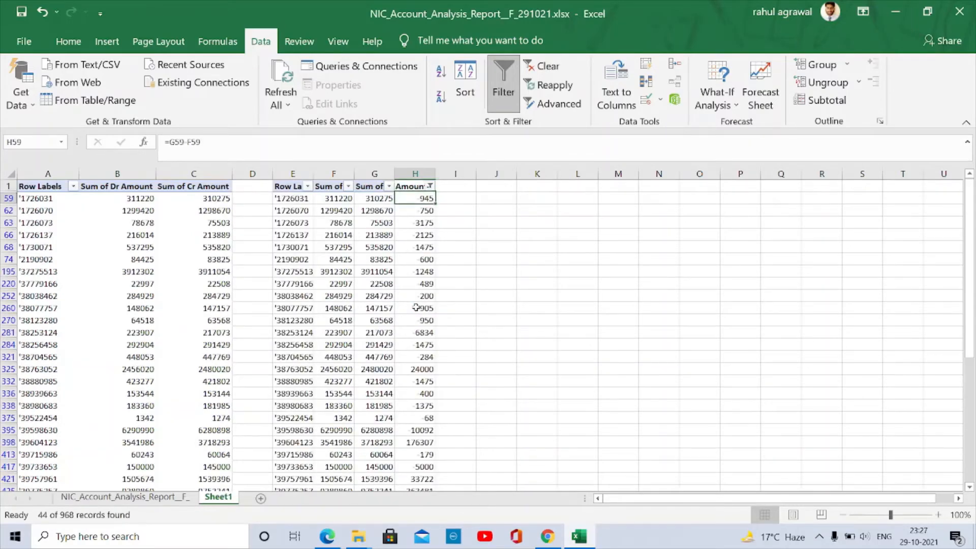
key("ctrl+shift+Down")
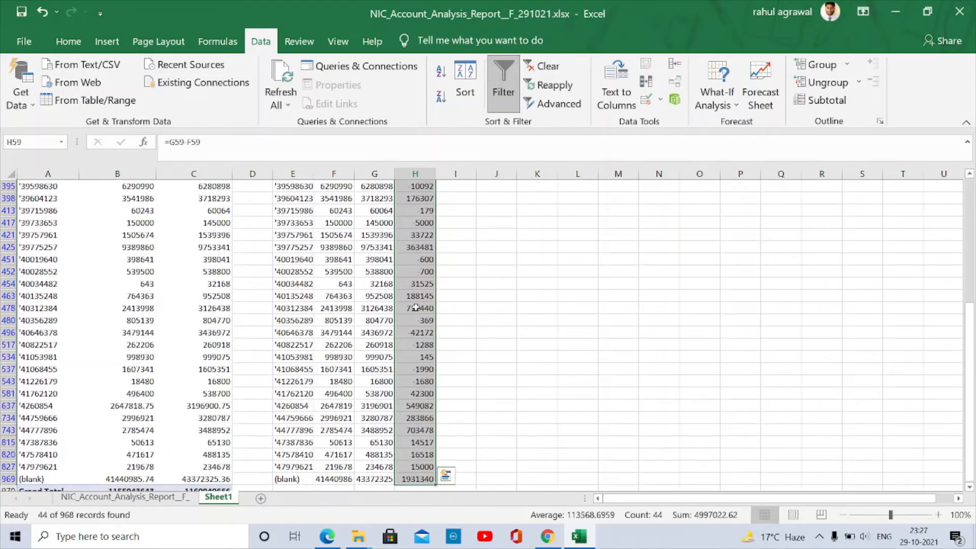
key("ctrl+Up")
key("Left")
key("Left")
key("Left")
key("ctrl+Right")
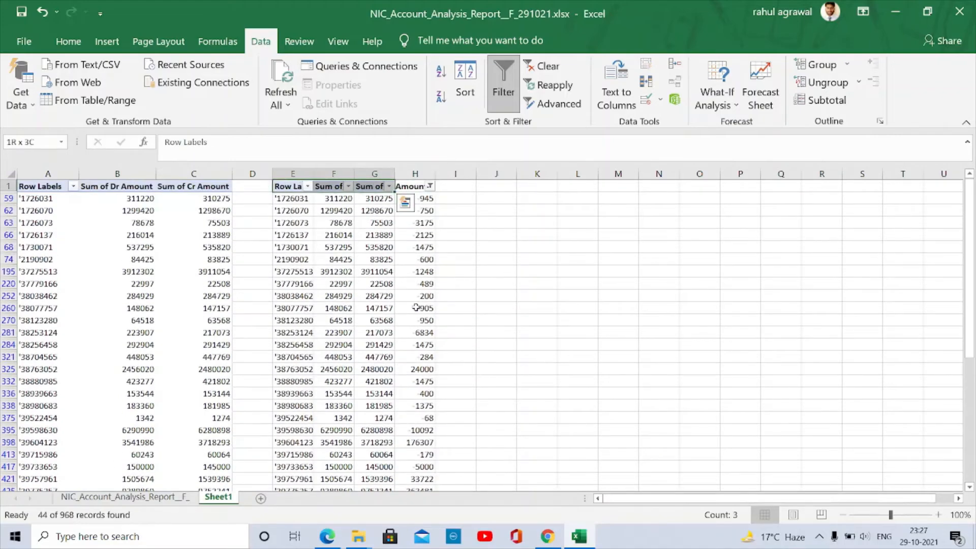
key("ctrl+Right")
key("ctrl+Left")
key("ctrl+Left")
key("ctrl+Left")
- AutoFit the widths of columns E–H across the E1:H969 table
key("Right")
key("Right")
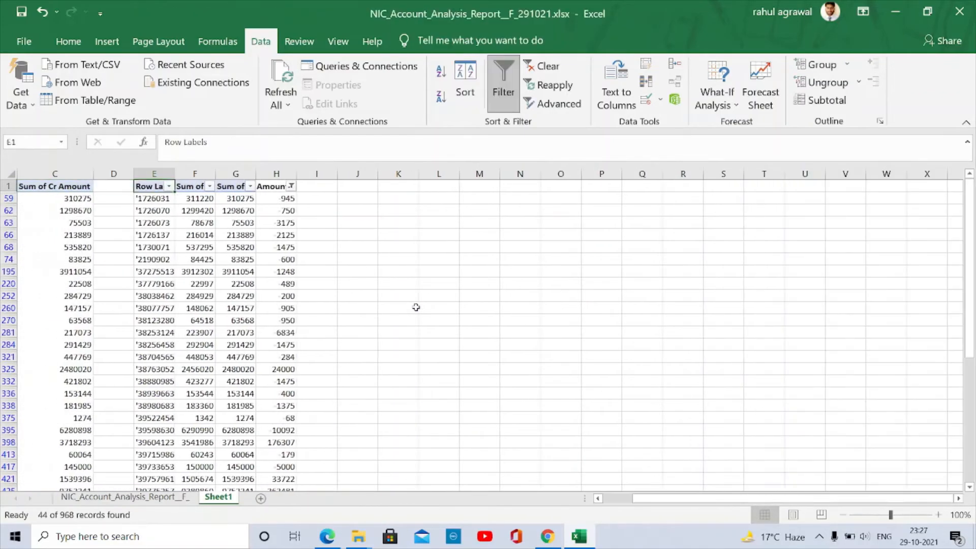
key("shift+Right")
key("shift+Right")
key("shift+Right")
key("ctrl+shift+Down")
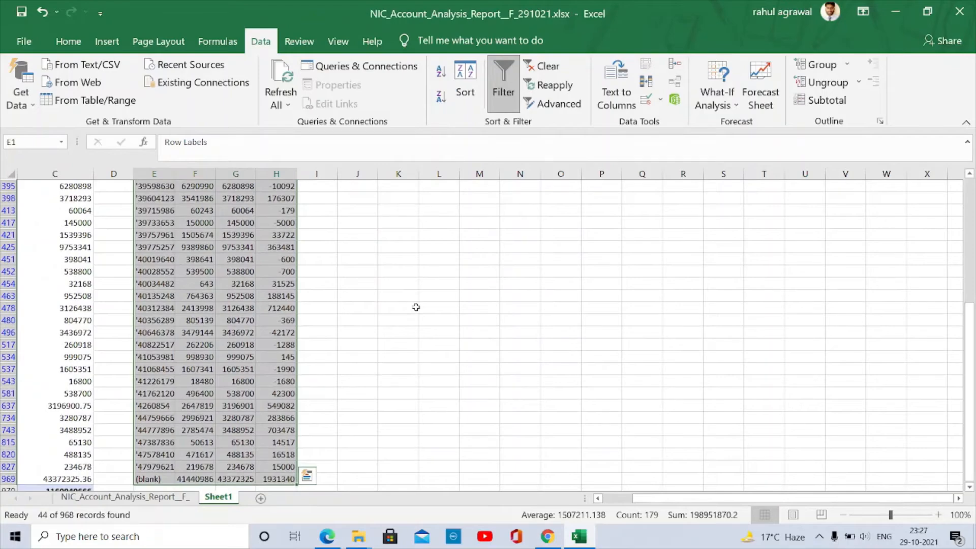
key("alt+h")
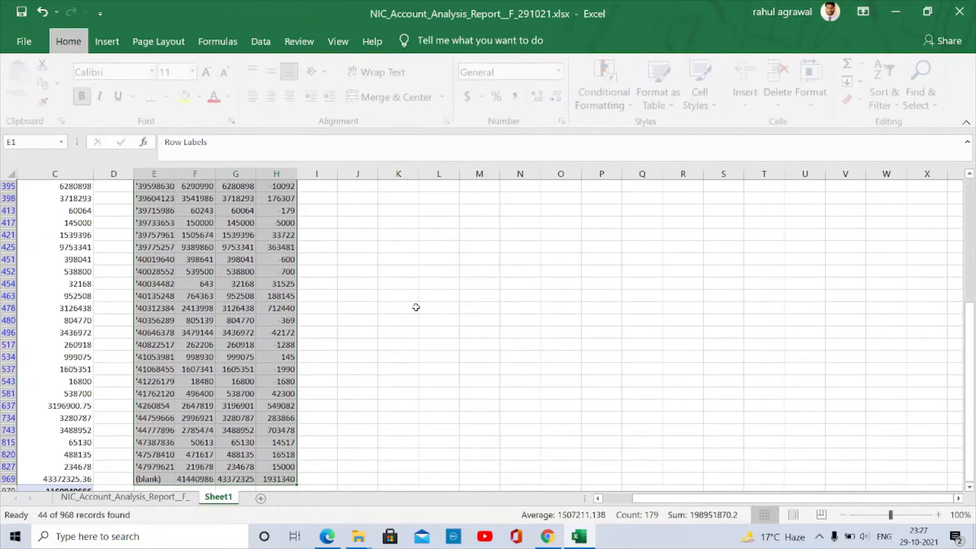
key("o")
key("i")
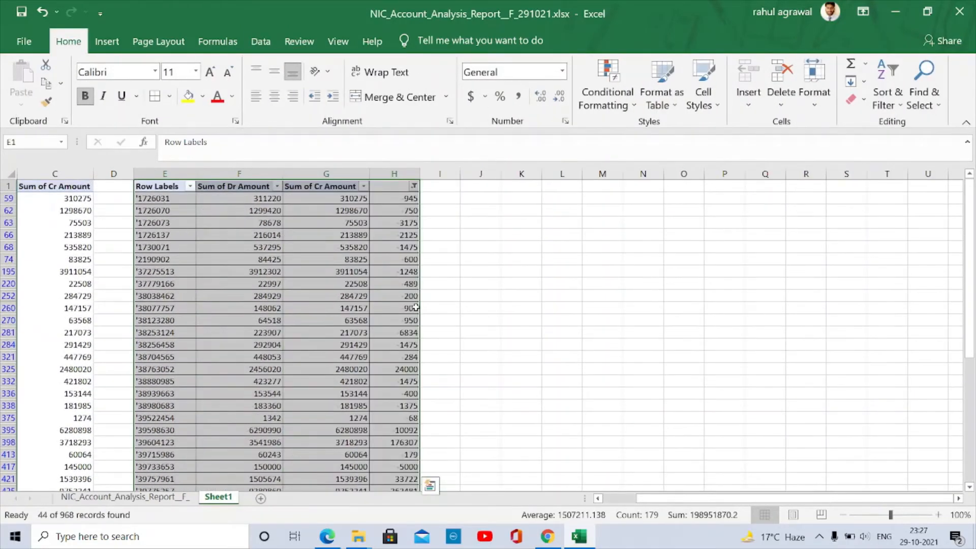
- Step through the visible party rows to check the difference formula in H59
key("Down")
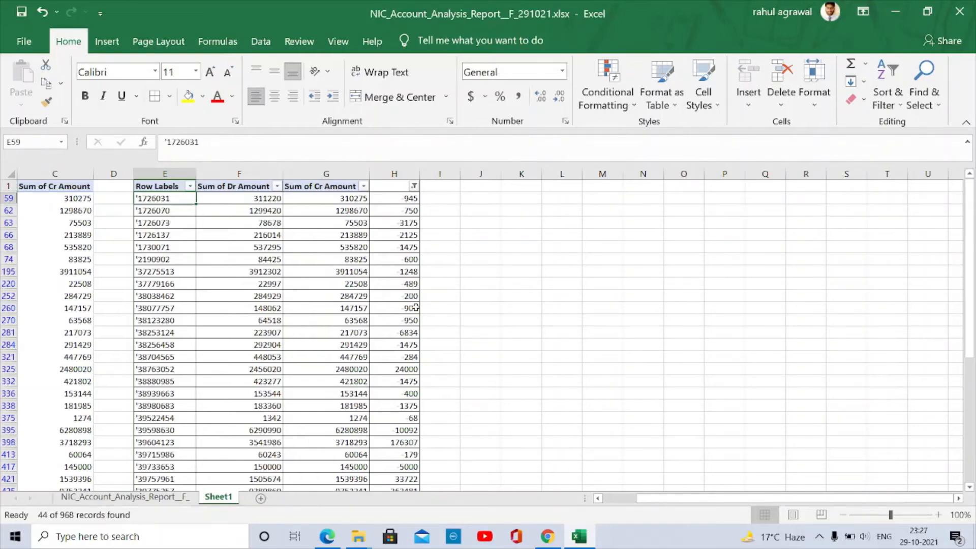
key("Down")
key("Down")
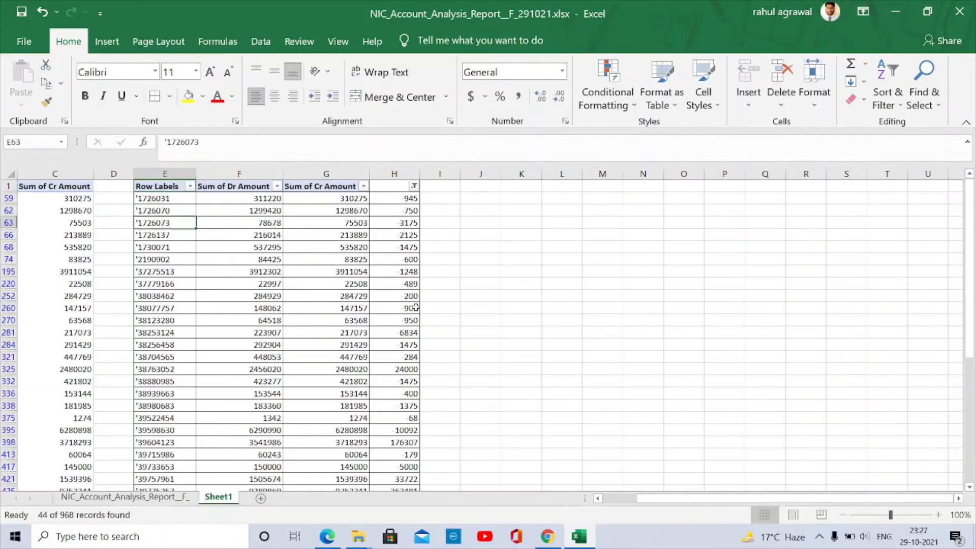
key("Right")
key("Right")
key("Right")
key("Up")
key("Up")
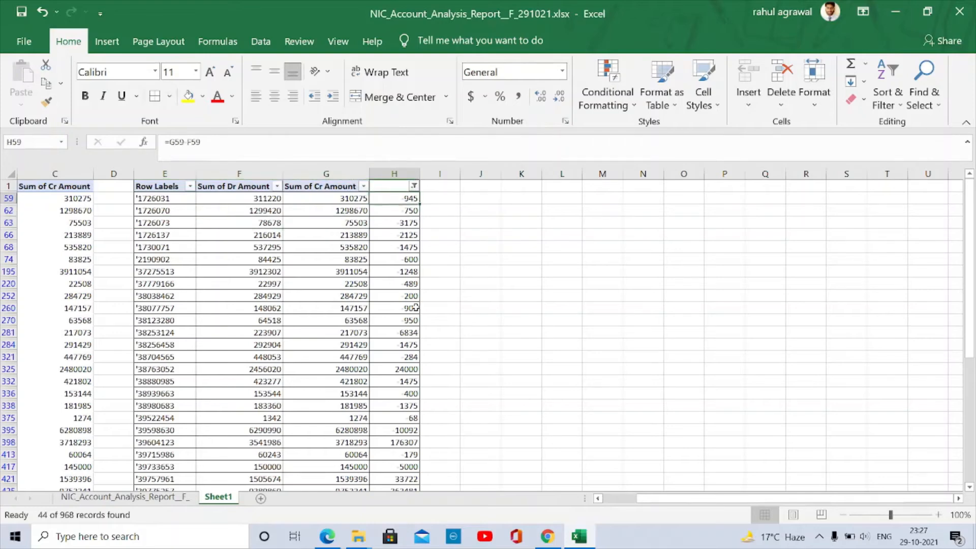
key("Left")
key("Left")
key("Left")
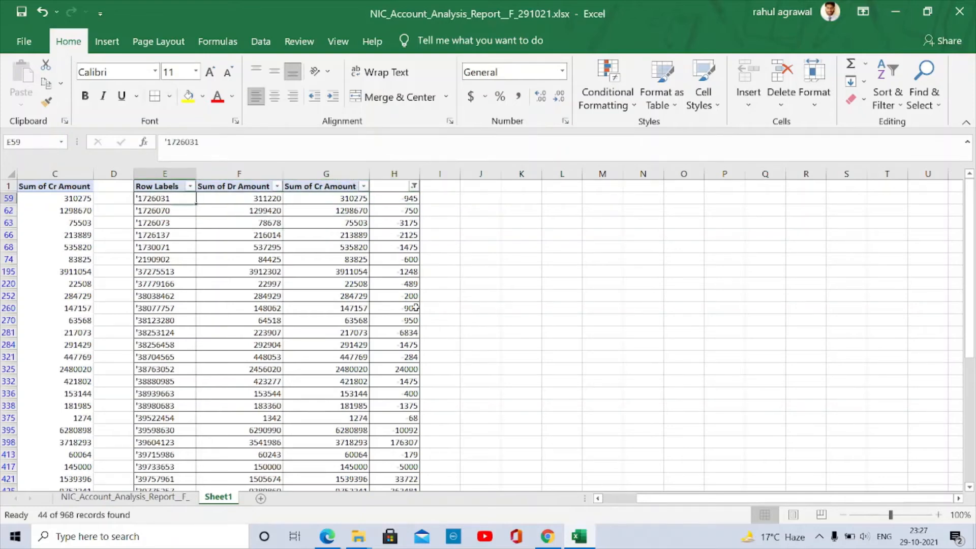
- Cross-check row 59's Amount against the original pivot's Dr and Cr, then open the report sheet
key("Right")
key("Right")
key("Right")
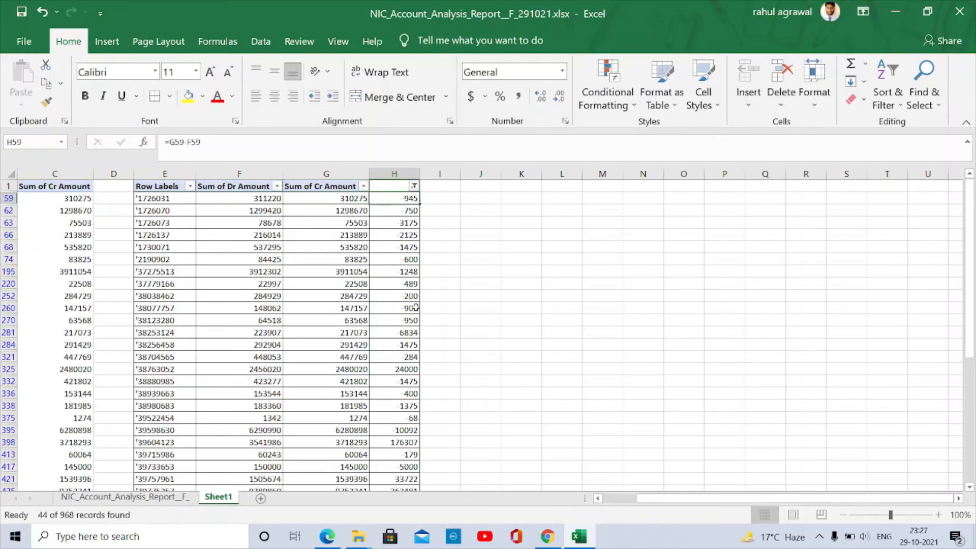
key("Left")
key("Left")
key("Left")
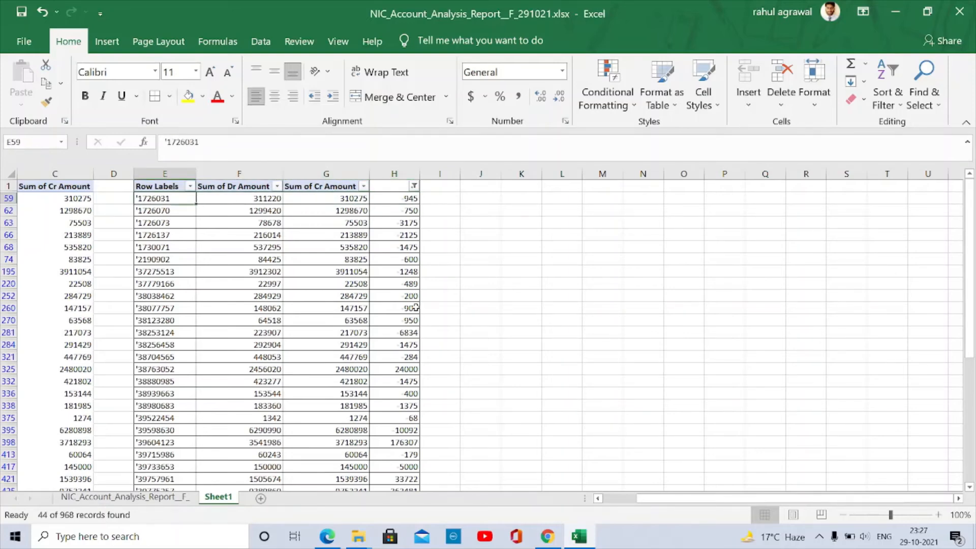
key("Left")
key("Left")
key("Left")
key("Left")
key("Right")
key("Right")
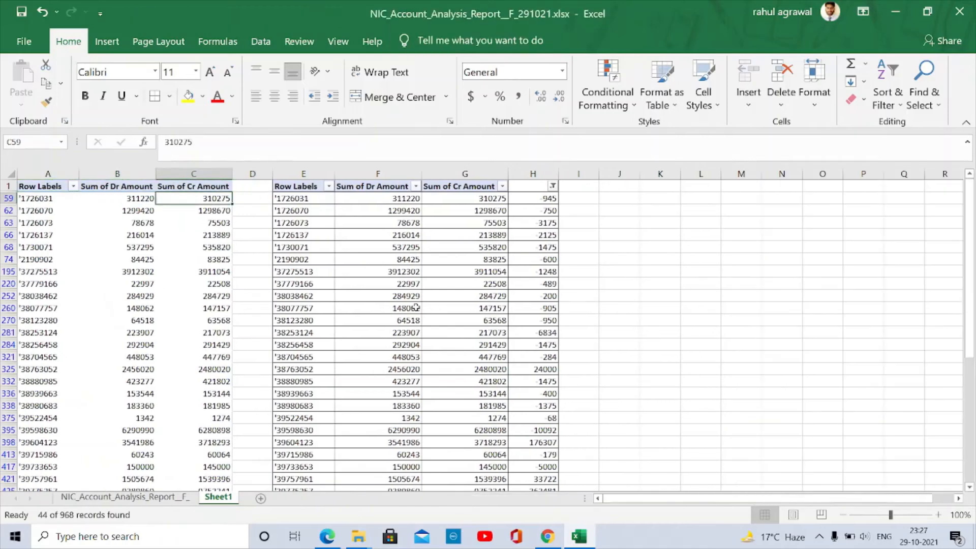
key("Left")
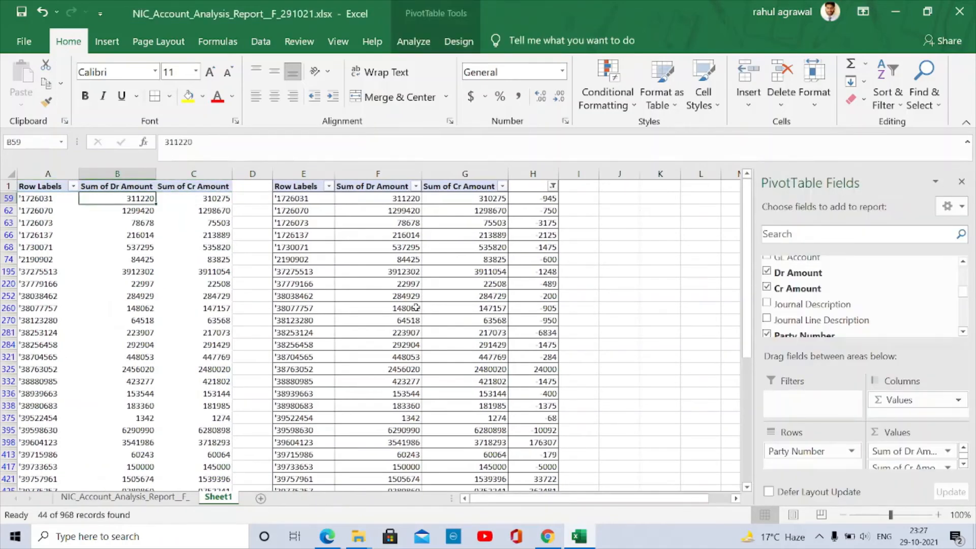
key("ctrl+Page_Up")
key("ctrl+Up")
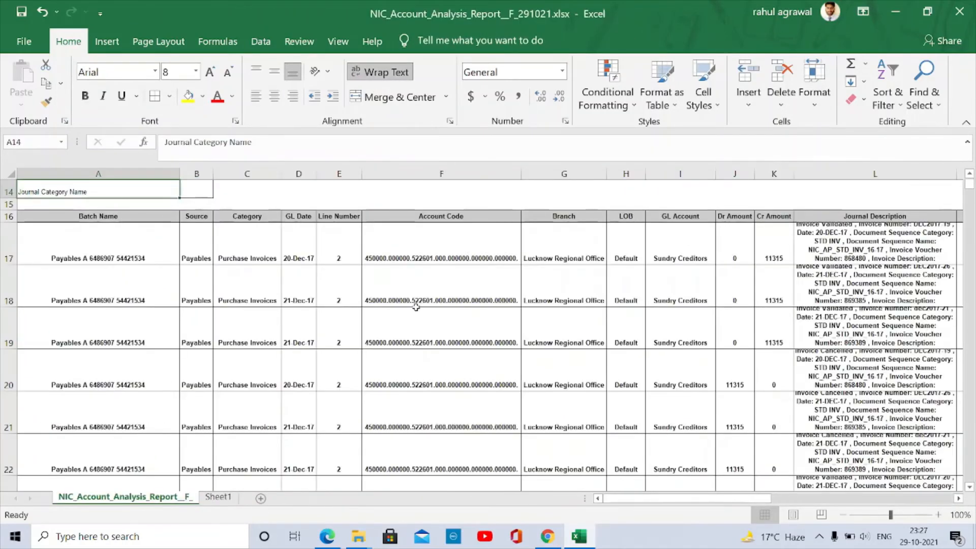
- Select the report's header row A16:Y16 with all data rows and turn on filters
key("Right")
key("Down")
key("Down")
key("Left")
key("ctrl+shift+Right")
key("ctrl+shift+Down")
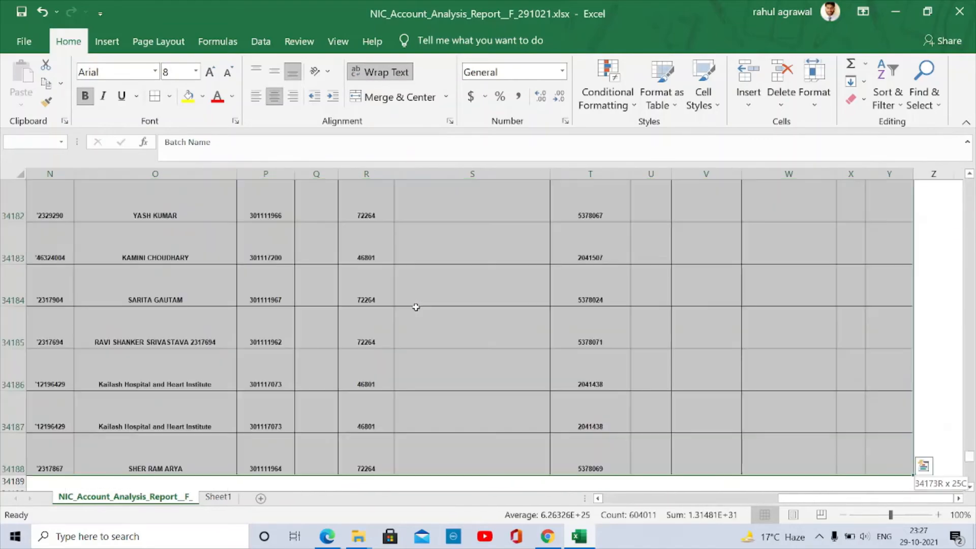
key("alt+a")
key("t")
key("Up")
- Locate the Party Number header and look up the party number on the pivot sheet
key("Right")
key("Right")
key("Right")
key("Right")
key("Right")
key("Right")
key("Right")
key("Right")
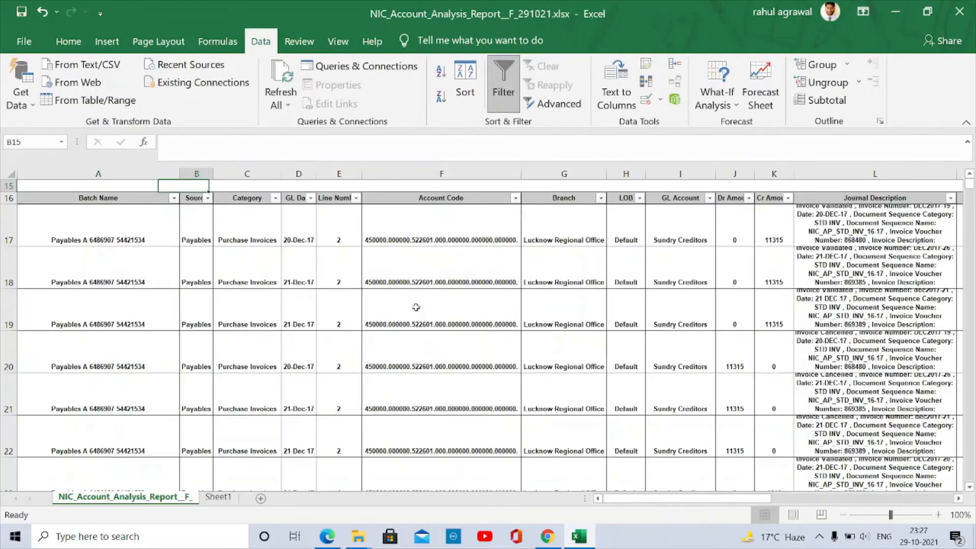
key("Down")
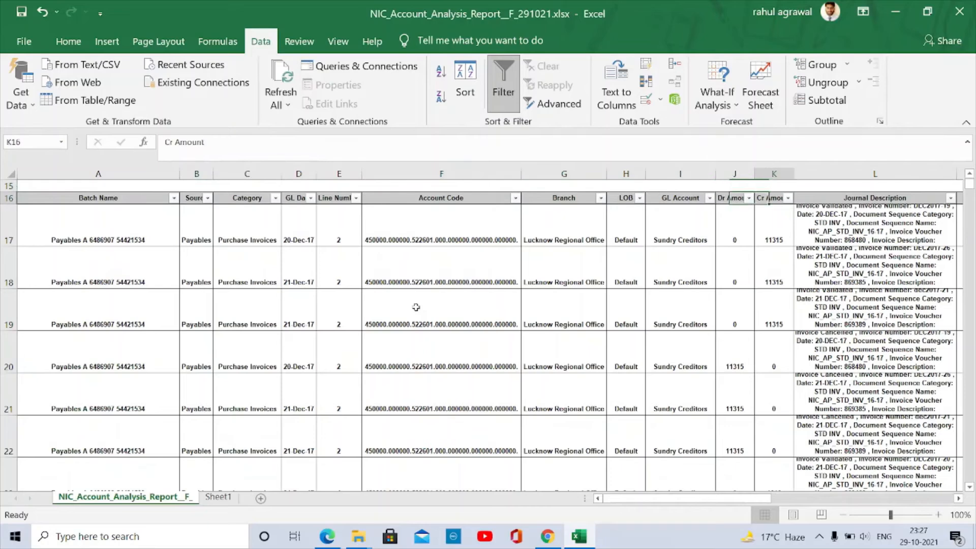
key("Right")
key("Right")
key("Right")
key("Right")
key("Right")
key("Right")
key("Right")
key("Right")
key("Left")
key("Left")
key("Left")
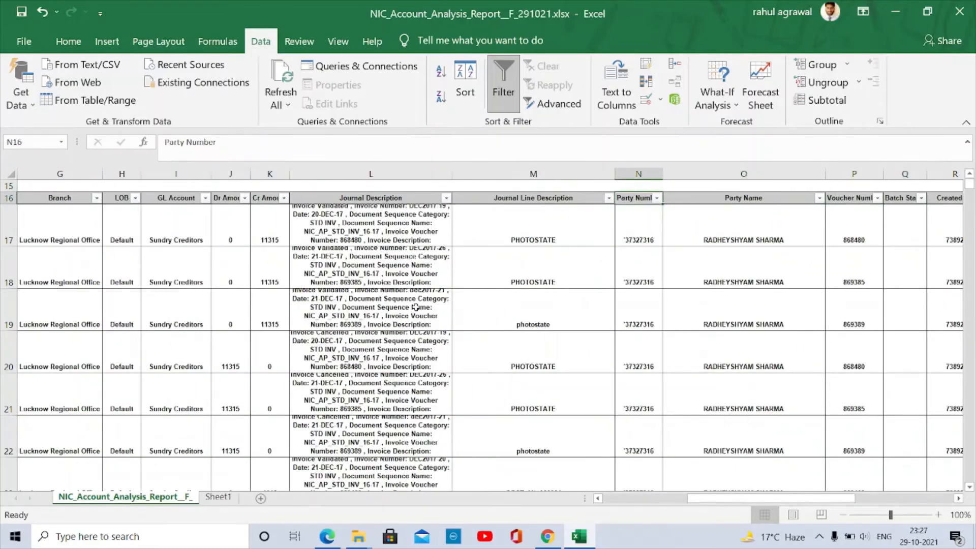
key("ctrl+Page_Down")
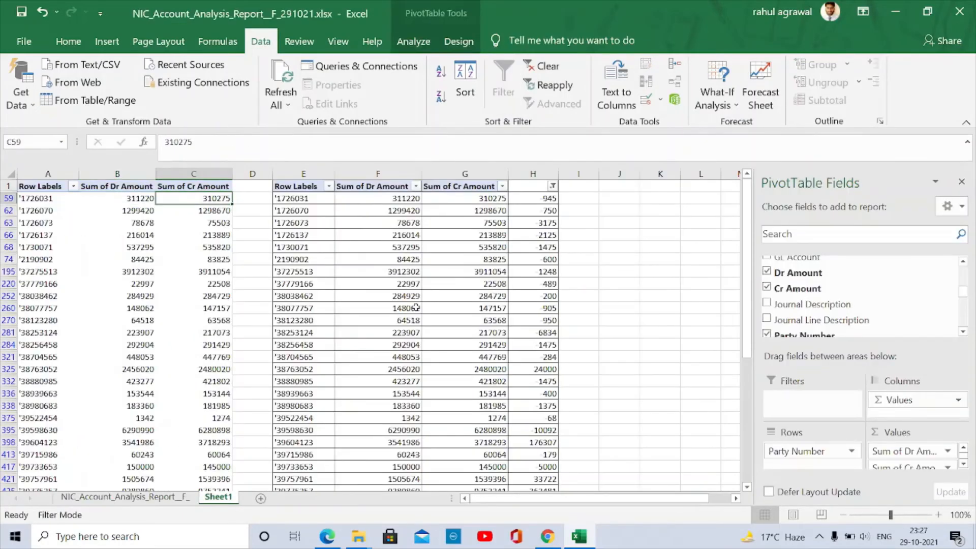
key("ctrl+Page_Up")
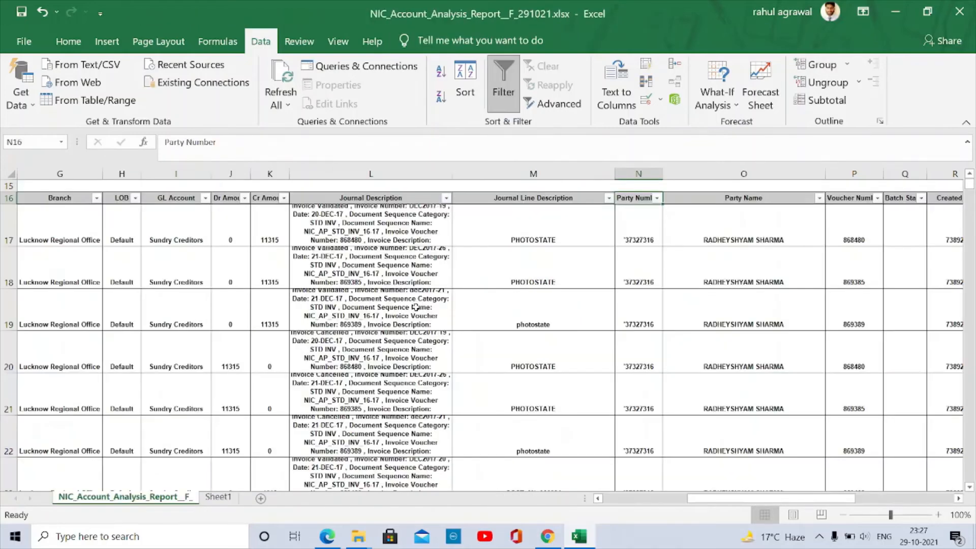
- Start a Party Number filter search, then cancel it after mistyping the number
key("alt+Down")
key("Down")
key("Down")
key("Down")
key("Down")
key("Down")
key("Down")
key("Down")
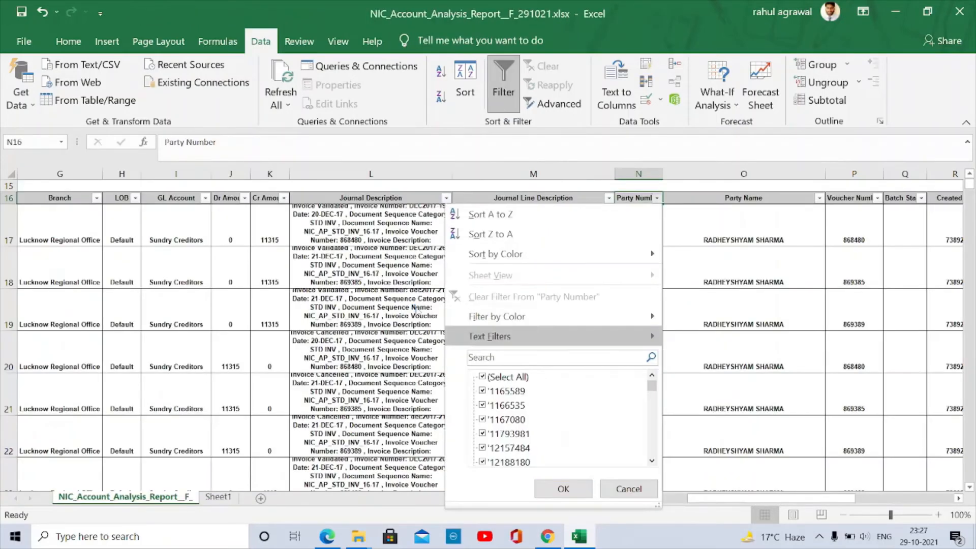
type("7")
key("BackSpace")
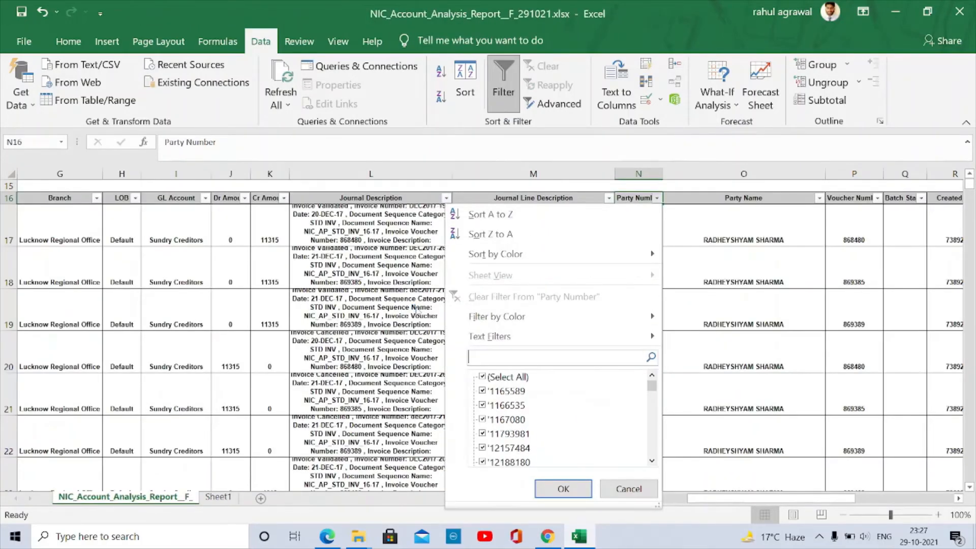
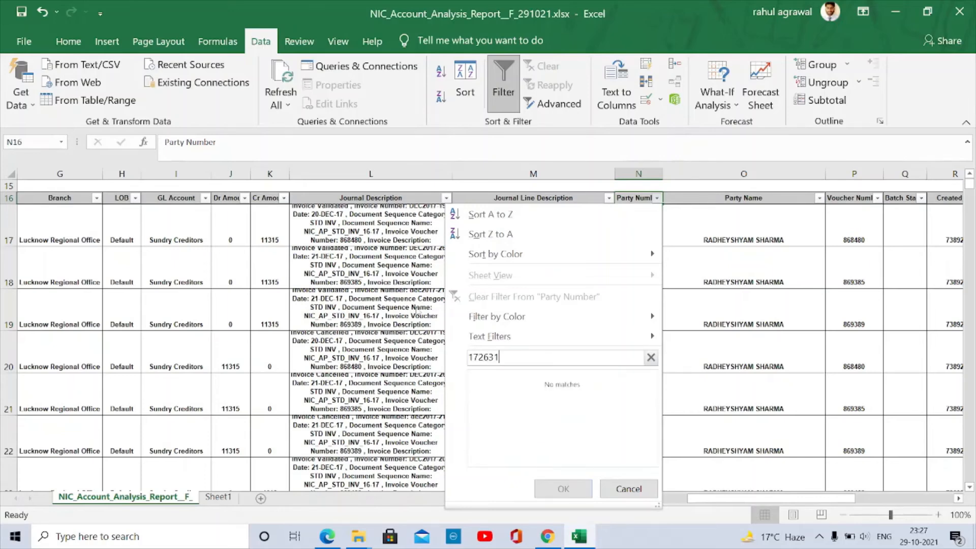
key("Escape")
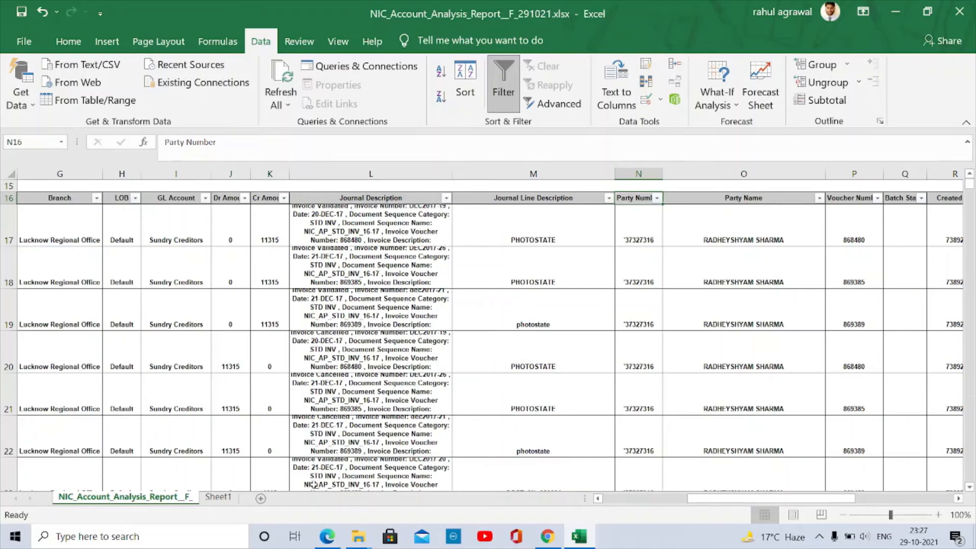
left_click(218, 497)
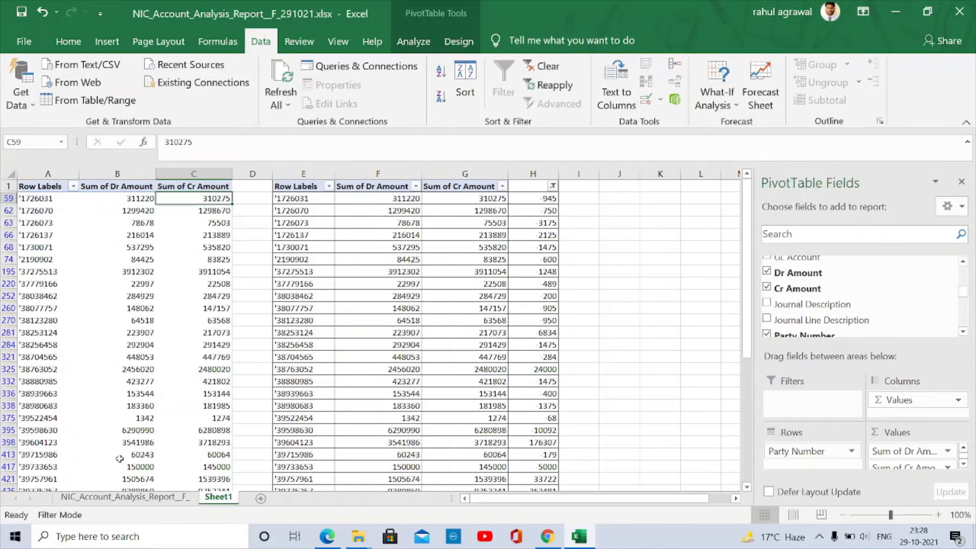
left_click(110, 497)
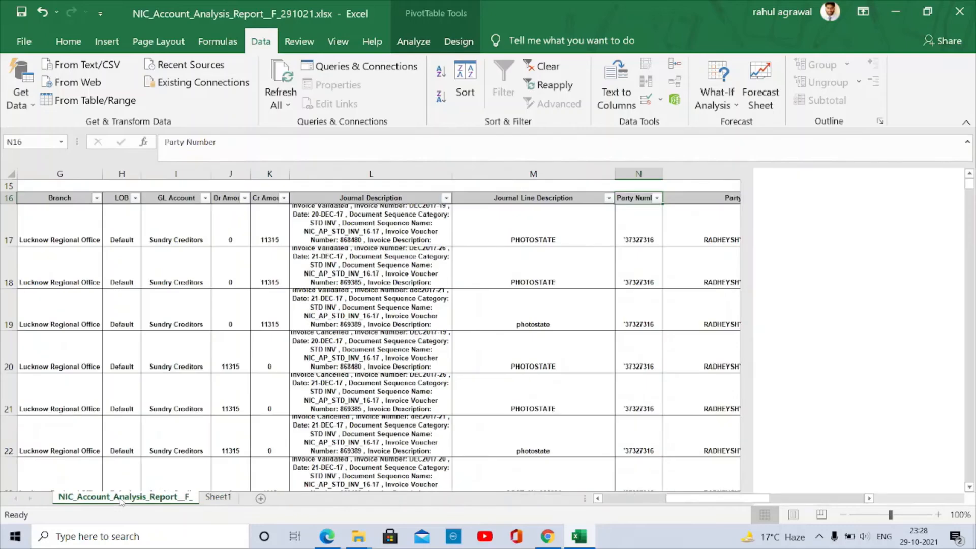
left_click(655, 200)
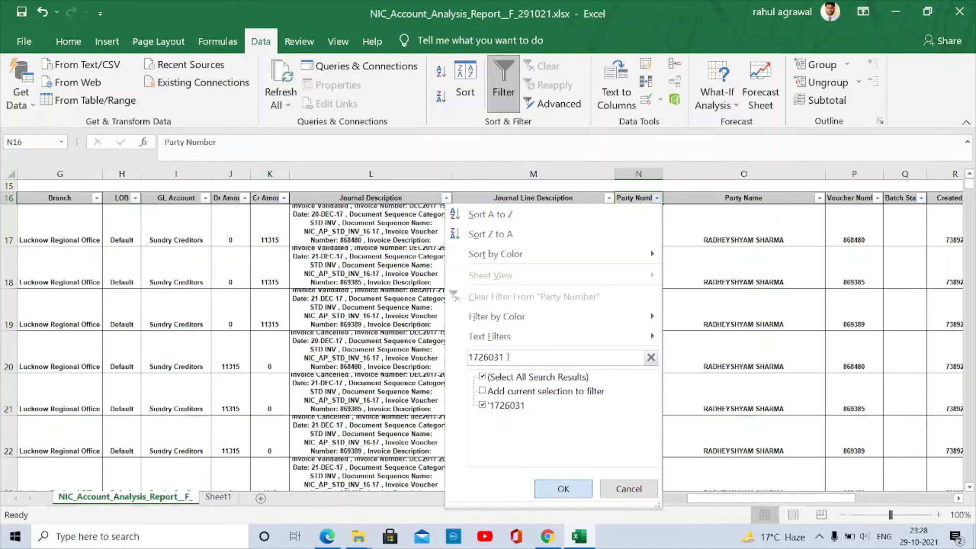
key("Return")
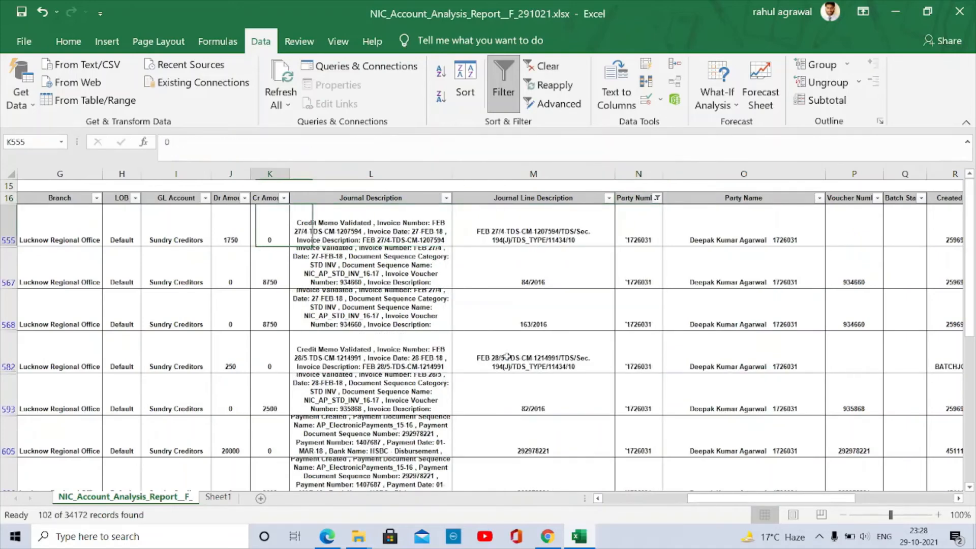
key("ctrl+Up")
key("Left")
key("Left")
key("Left")
key("Left")
key("Left")
key("Left")
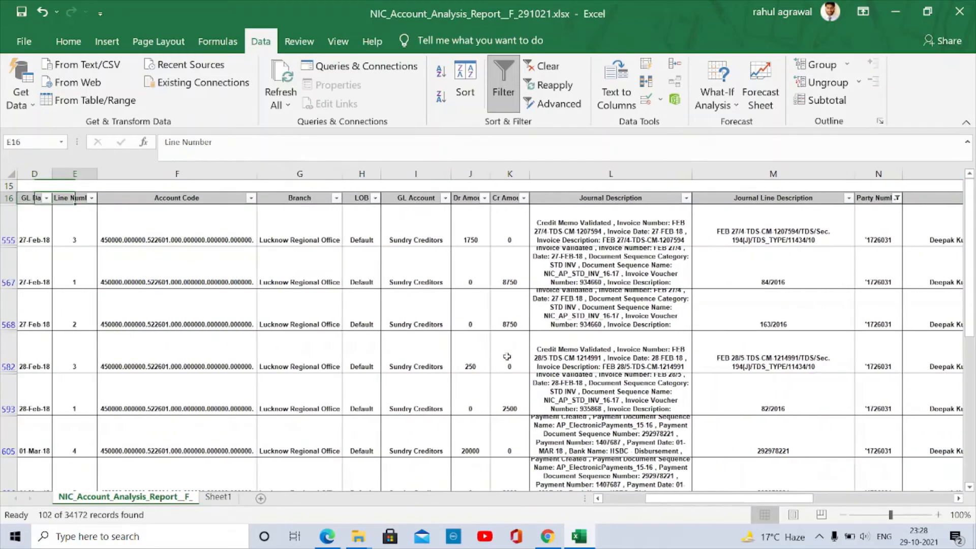
key("Left")
key("alt+Down")
key("Escape")
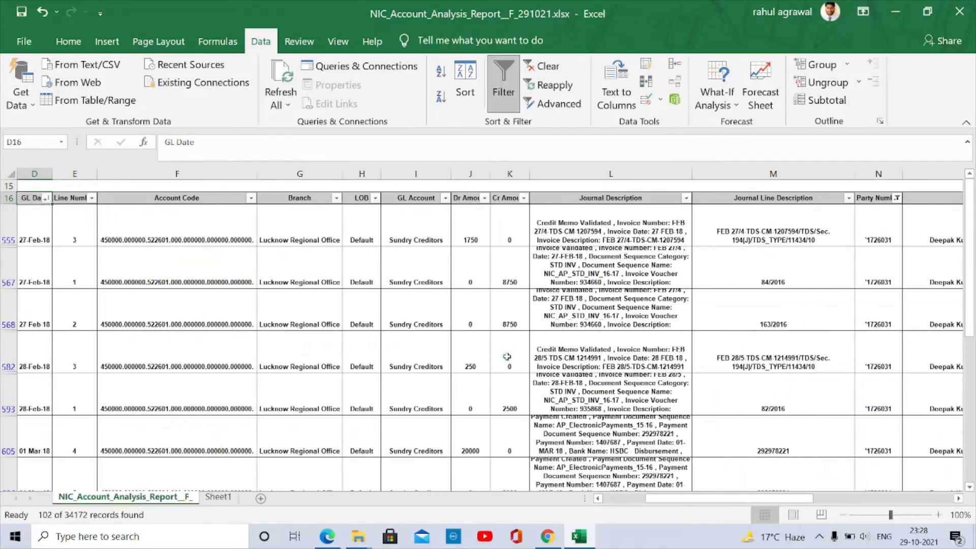
key("Down")
key("Down")
key("Right")
key("Right")
key("Right")
key("Right")
key("Right")
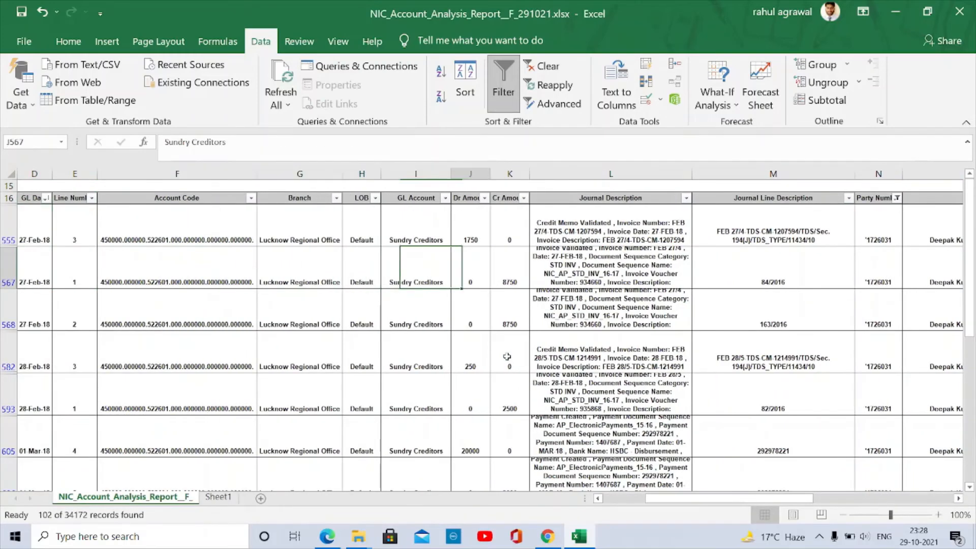
key("Right")
key("Right")
key("ctrl+Down")
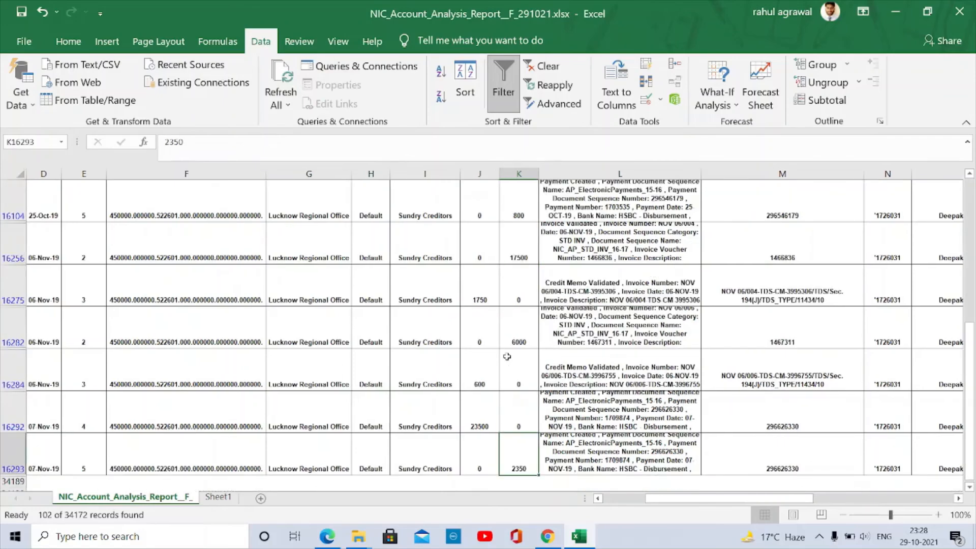
- Check the party's Sum of Cr Amount and column H difference in the Sheet1 pivot
key("ctrl+Page_Down")
key("ctrl+Page_Up")
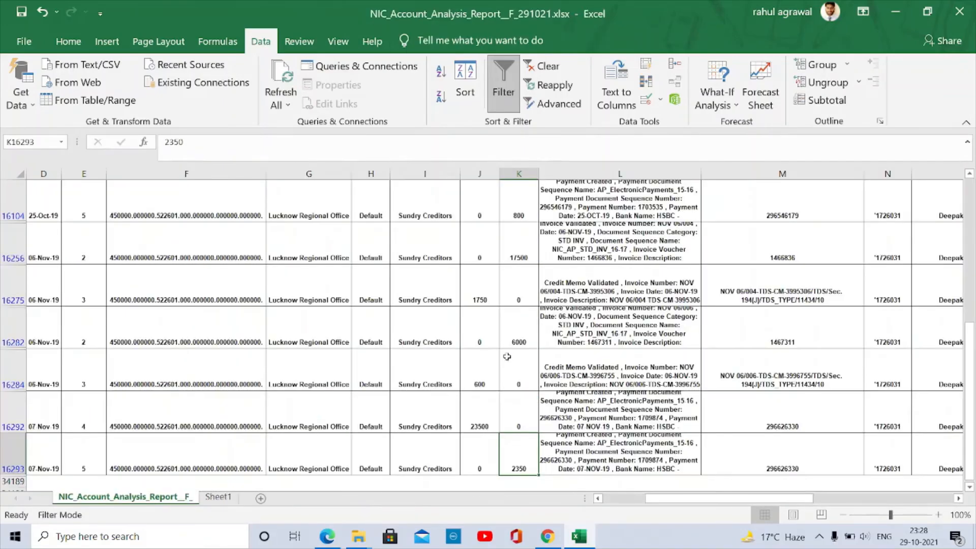
key("ctrl+Page_Down")
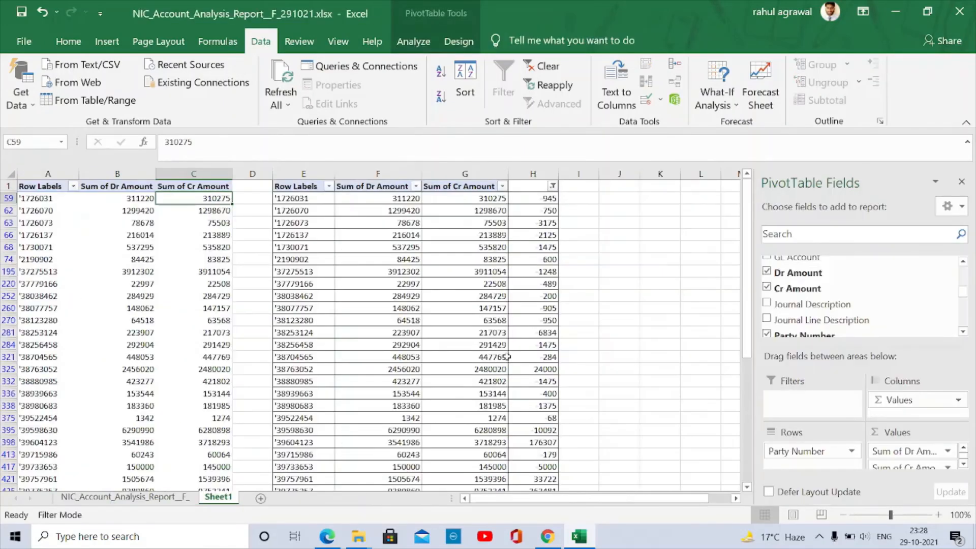
key("ctrl+Up")
key("Right")
key("Right")
key("Right")
key("Right")
key("Right")
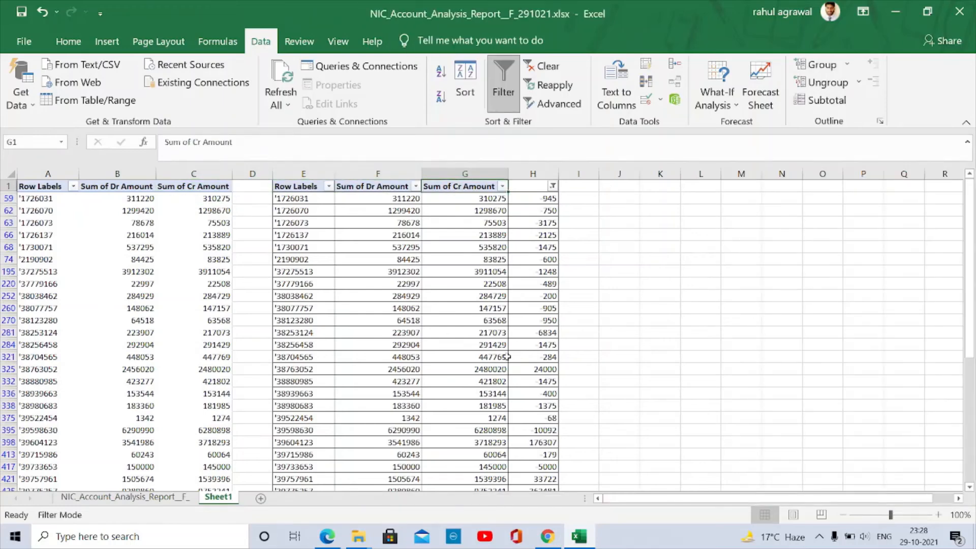
key("Down")
key("Left")
key("Up")
- Compare the filtered Dr Amount and Cr Amount entries, starting at row 555
key("ctrl+Page_Up")
key("Up")
key("Up")
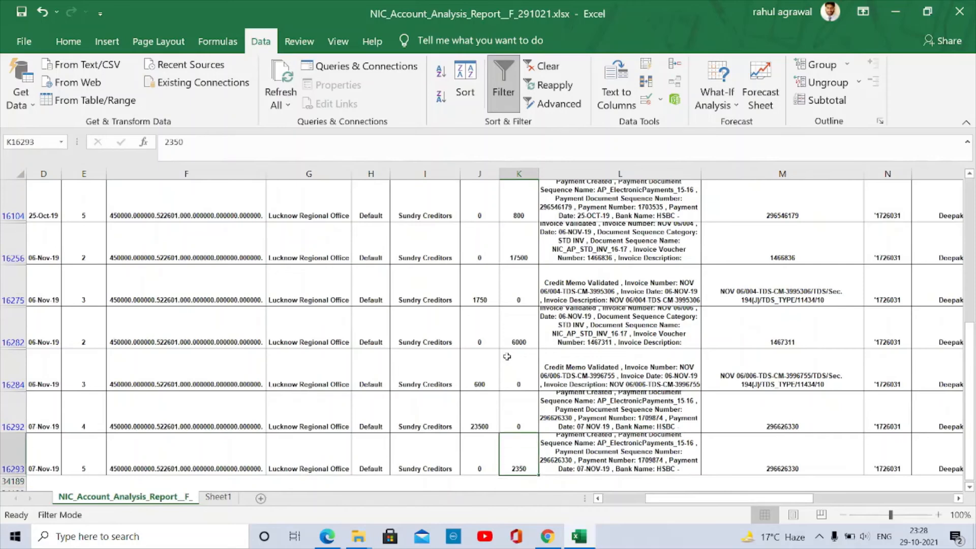
key("ctrl+Up")
key("Down")
key("Down")
key("Down")
key("Down")
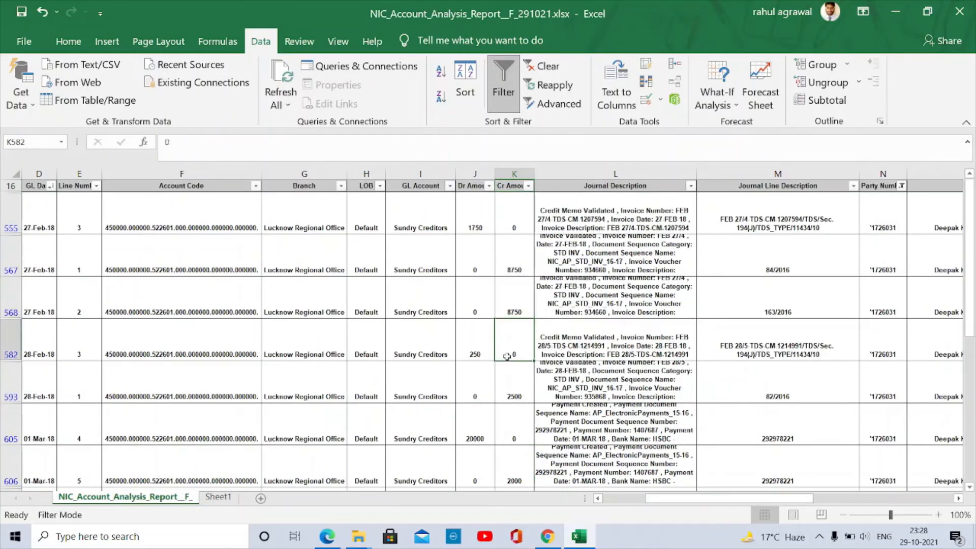
key("Down")
key("Down")
key("Down")
key("ctrl+Up")
key("Left")
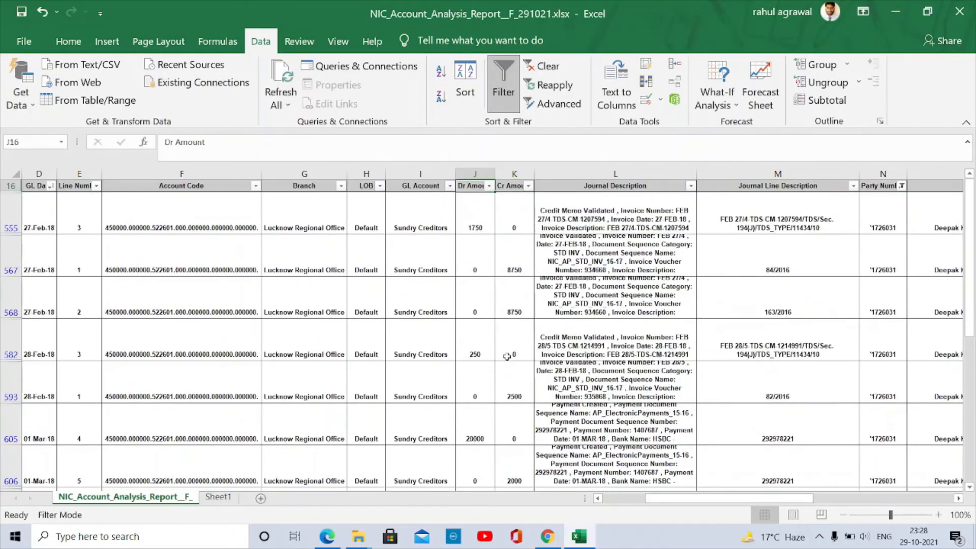
key("Down")
key("Down")
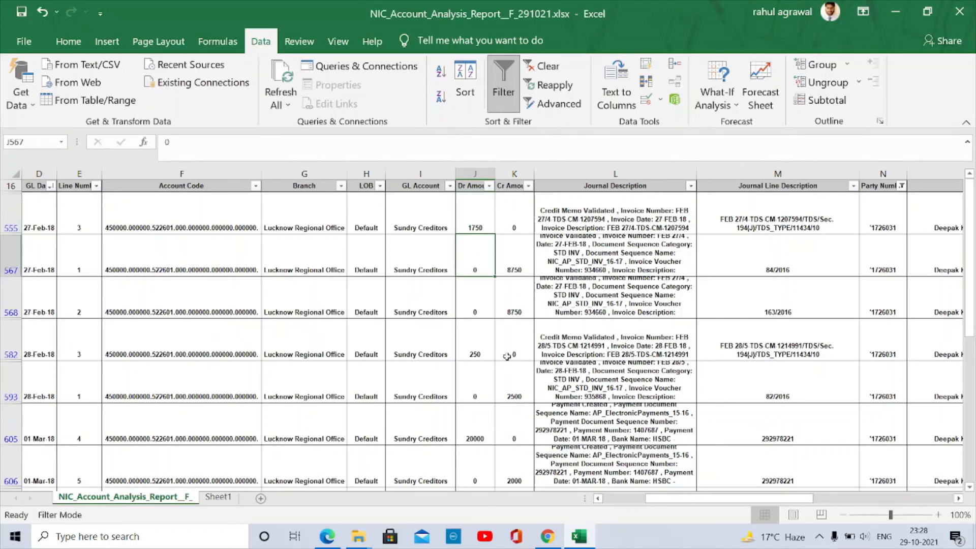
key("Down")
key("Up")
key("Up")
key("Right")
key("Left")
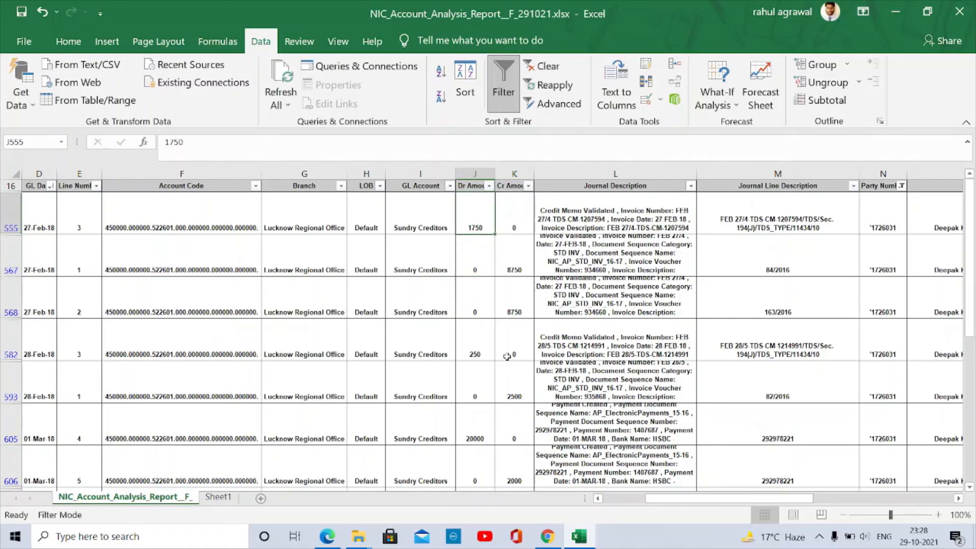
- Select all filtered Cr Amount entries to confirm they total 310275, matching the pivot
key("ctrl+Page_Down")
key("ctrl+Page_Up")
key("Down")
key("Down")
key("Down")
key("Down")
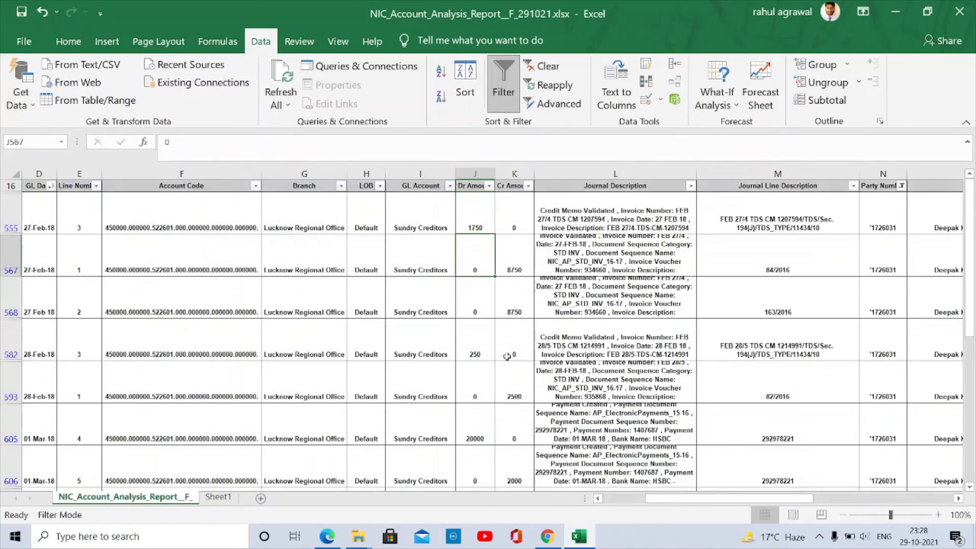
key("Right")
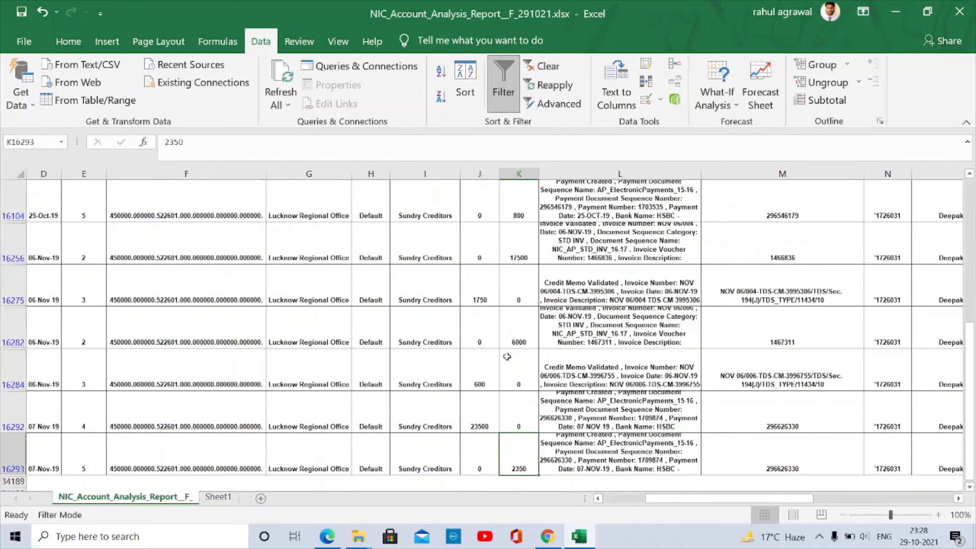
key("Up")
key("Up")
key("Up")
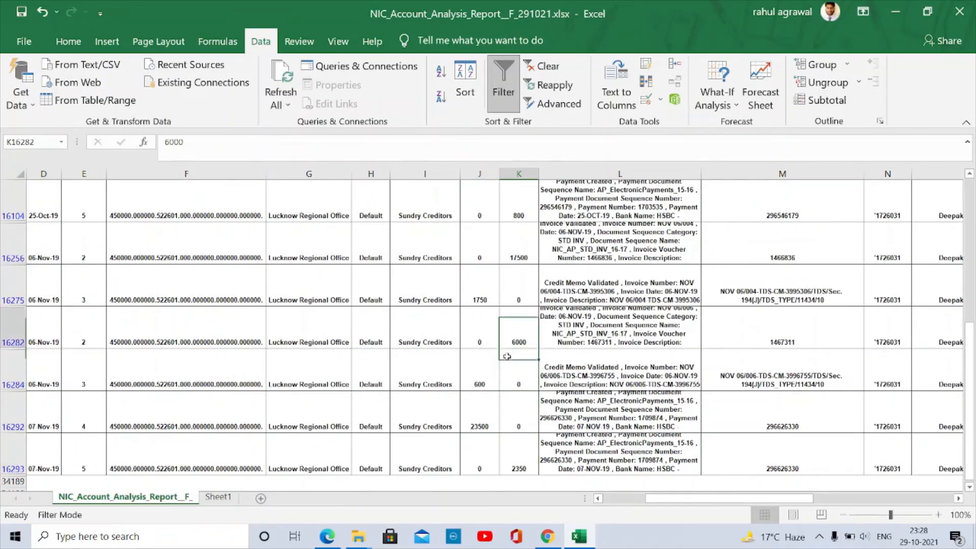
key("Up")
key("Up")
key("ctrl+Up")
key("Up")
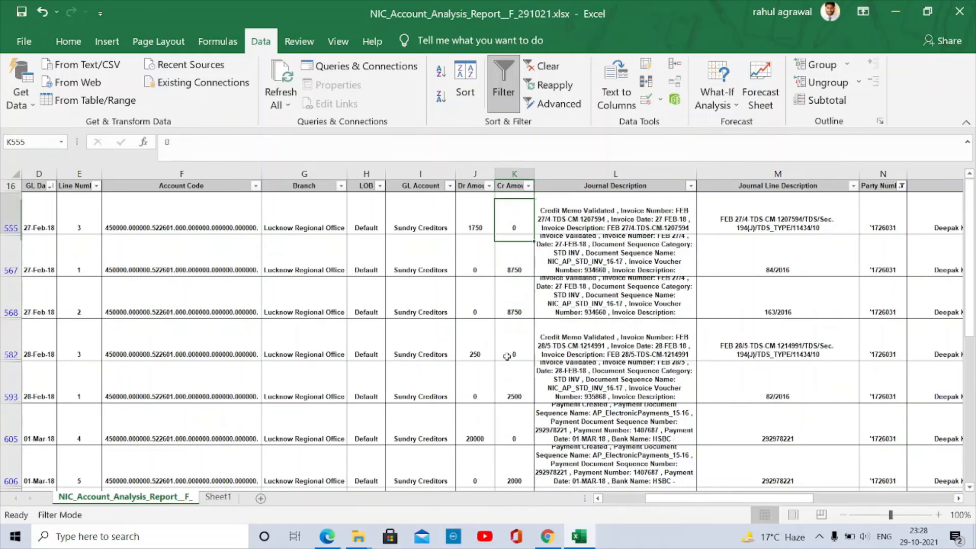
key("ctrl+shift+Down")
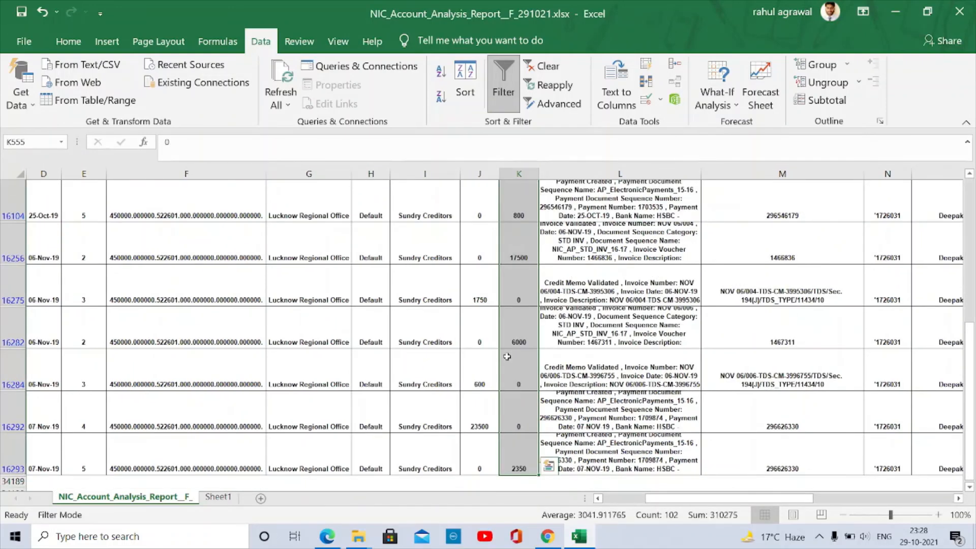
key("ctrl+shift+Up")
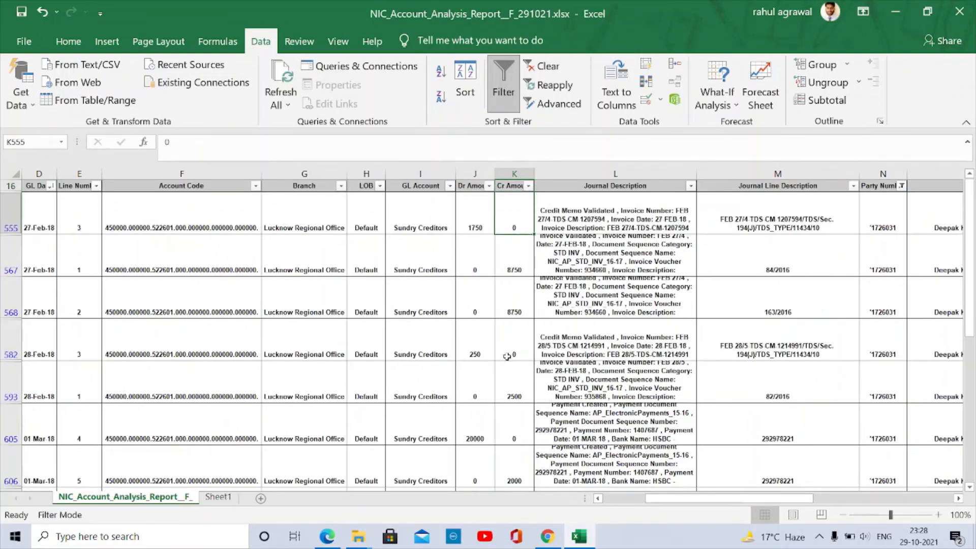
key("Up")
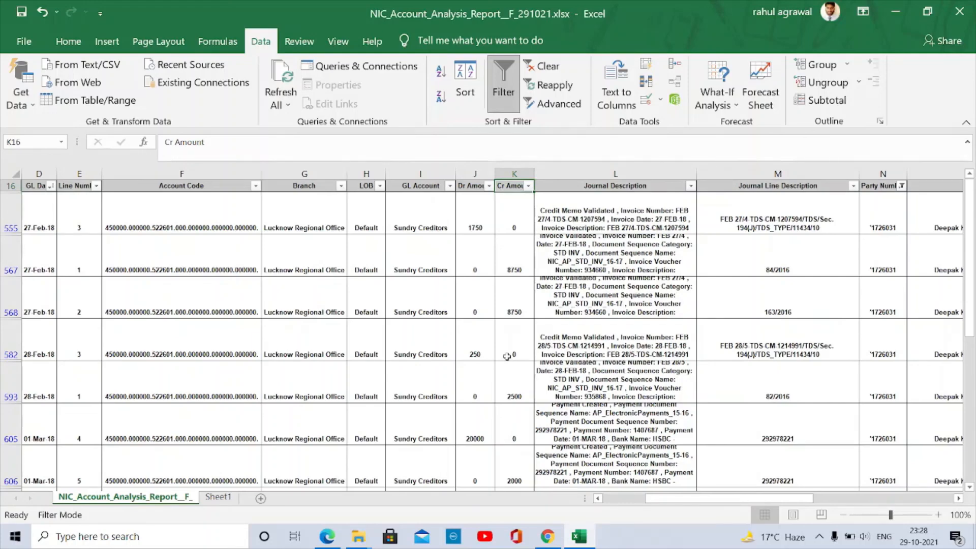
- Select the party numbers listed in column E of the Sheet1 pivot to count them
key("ctrl+Page_Down")
key("Down")
key("Down")
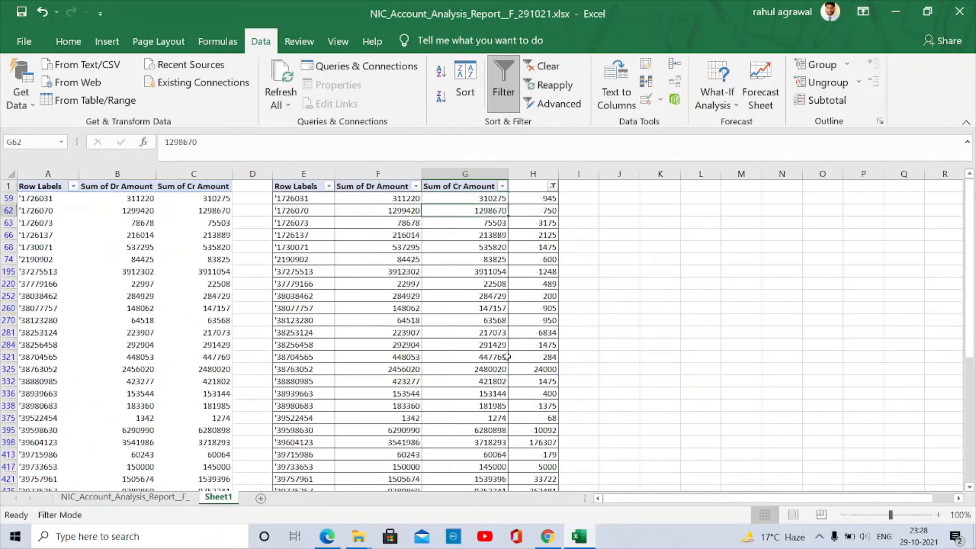
key("Up")
key("Up")
key("Left")
key("Left")
key("Down")
key("ctrl+shift+Down")
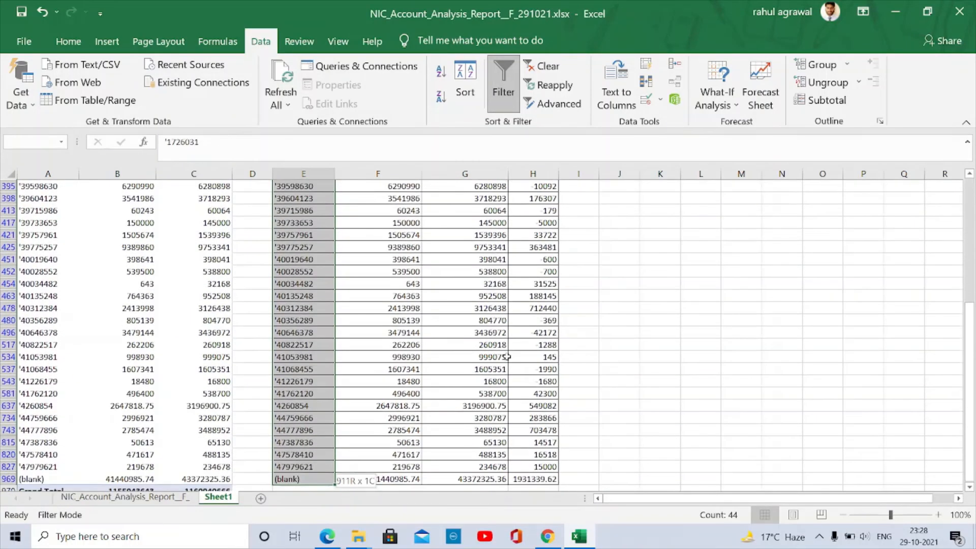
key("shift+Down")
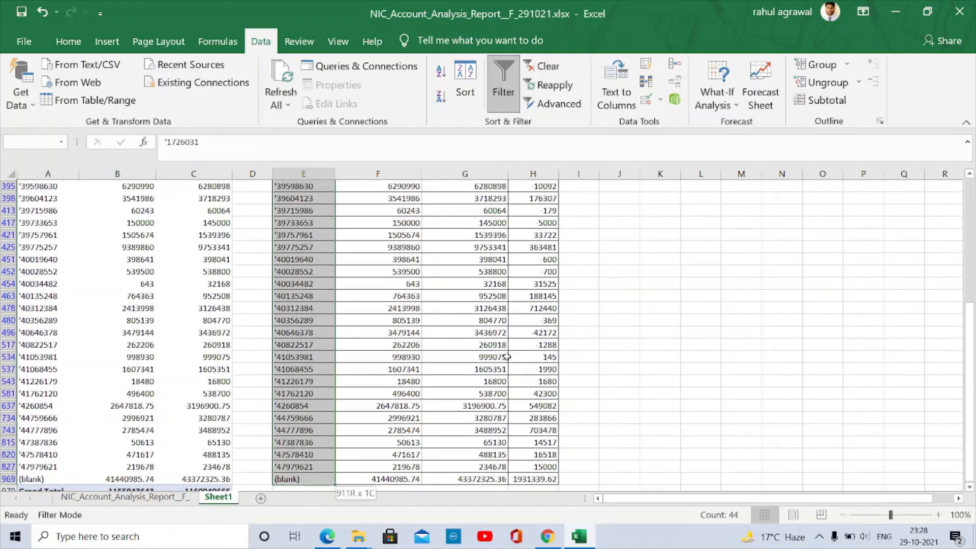
key("ctrl+Up")
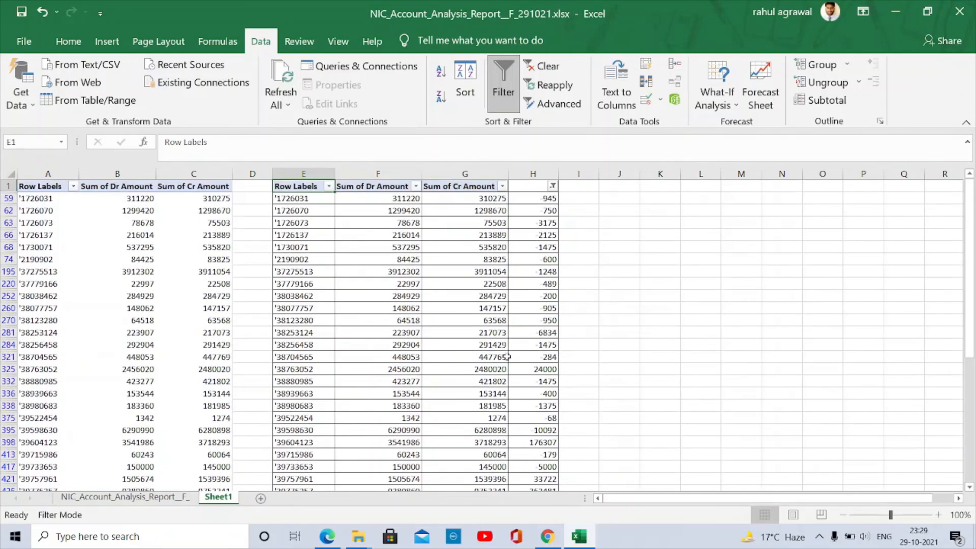